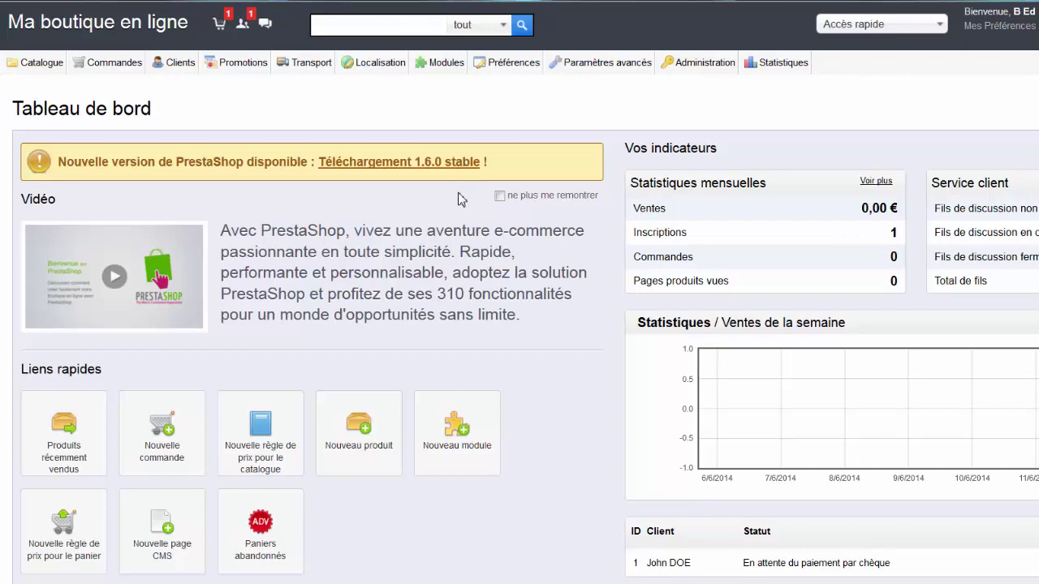
Step: Open Préférences > SEO & URLs from the 'URLs simplifiées' link and scroll its page list
scroll(457, 200, "down", 5)
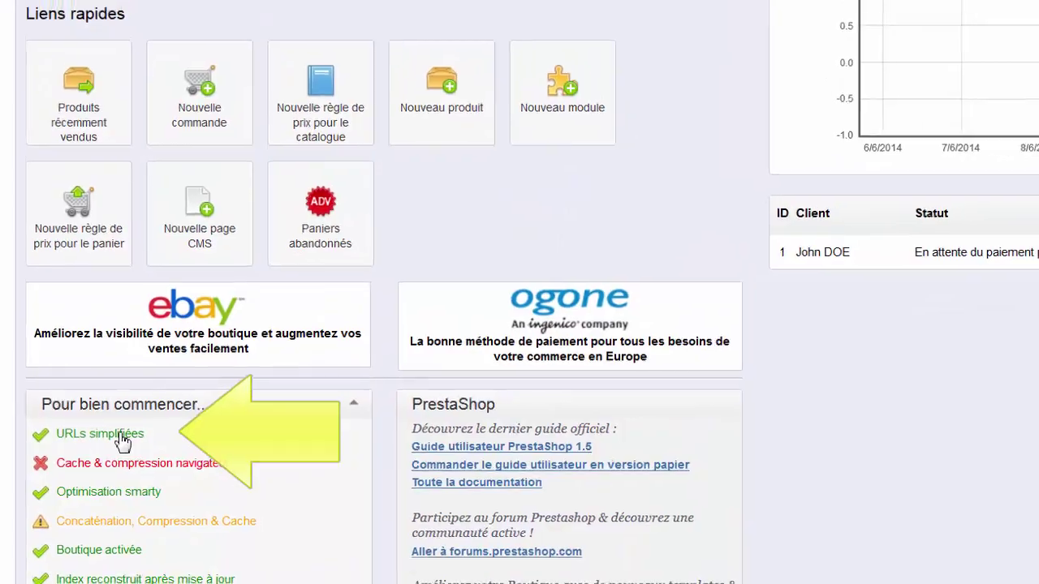
left_click(122, 435)
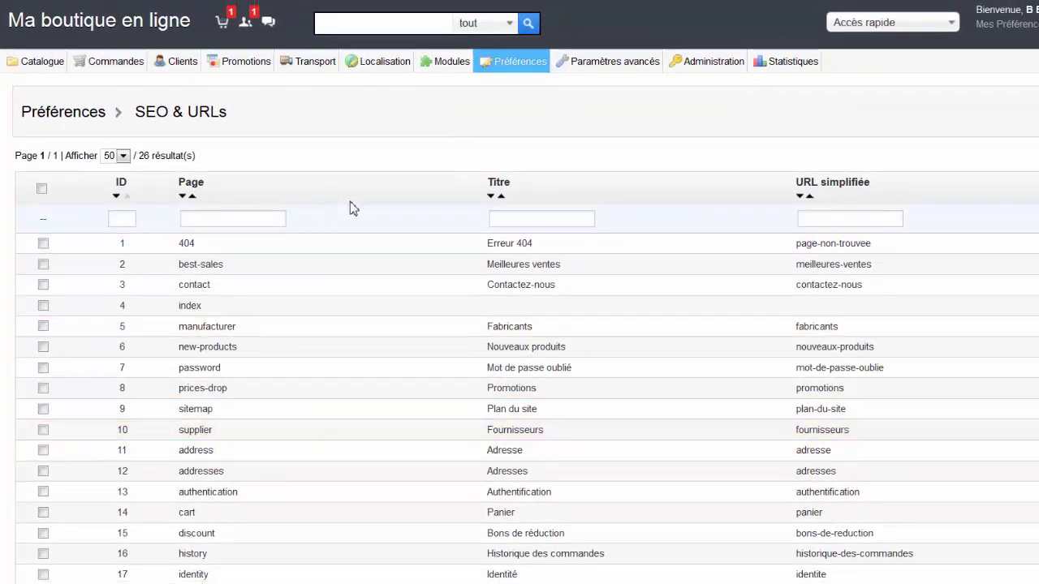
scroll(353, 207, "down", 8)
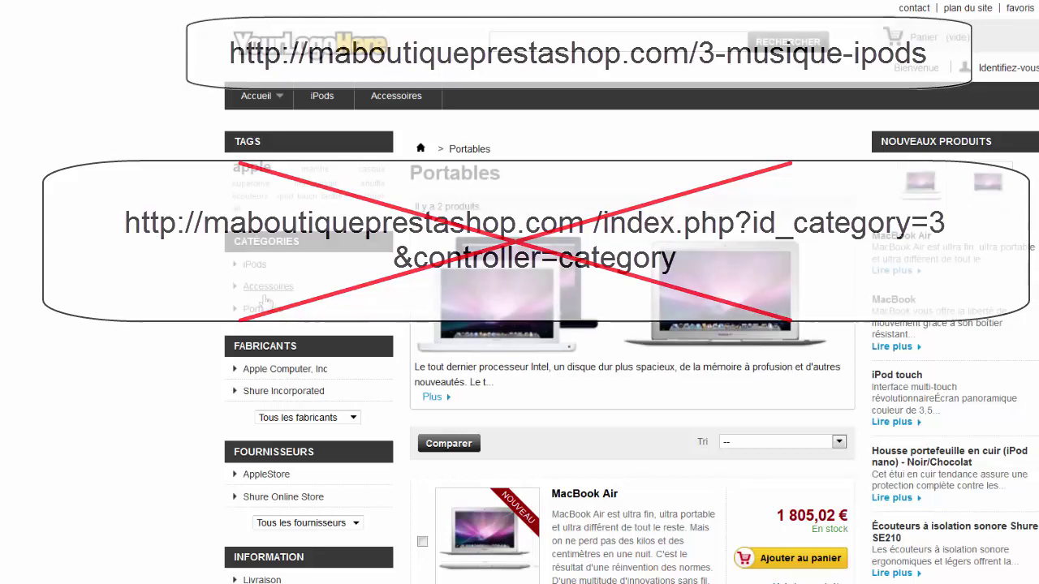
Step: View the storefront Accessoires category, then return to the admin's Paramètres avancés menu
left_click(265, 297)
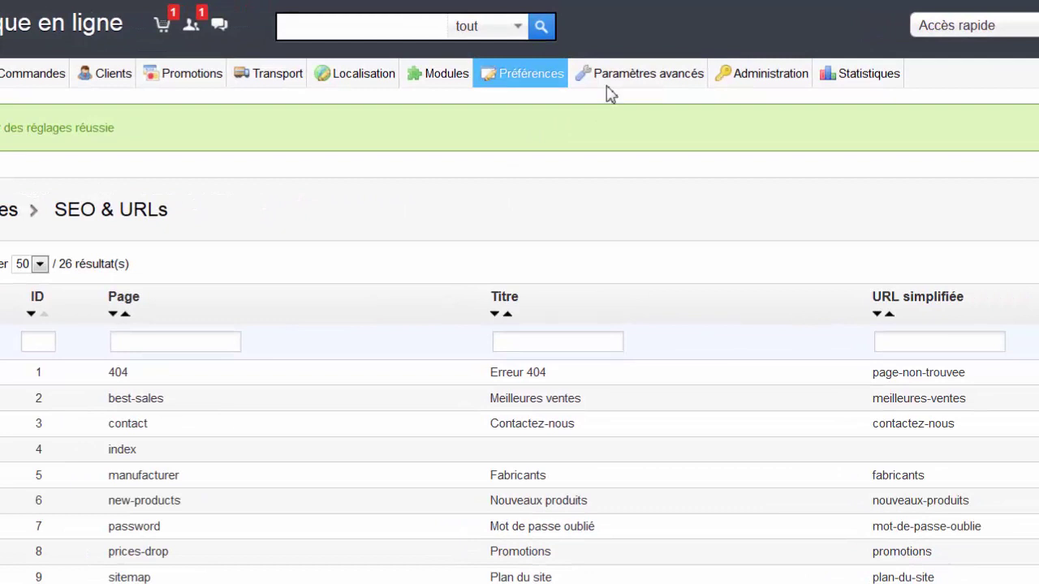
mouse_move(629, 83)
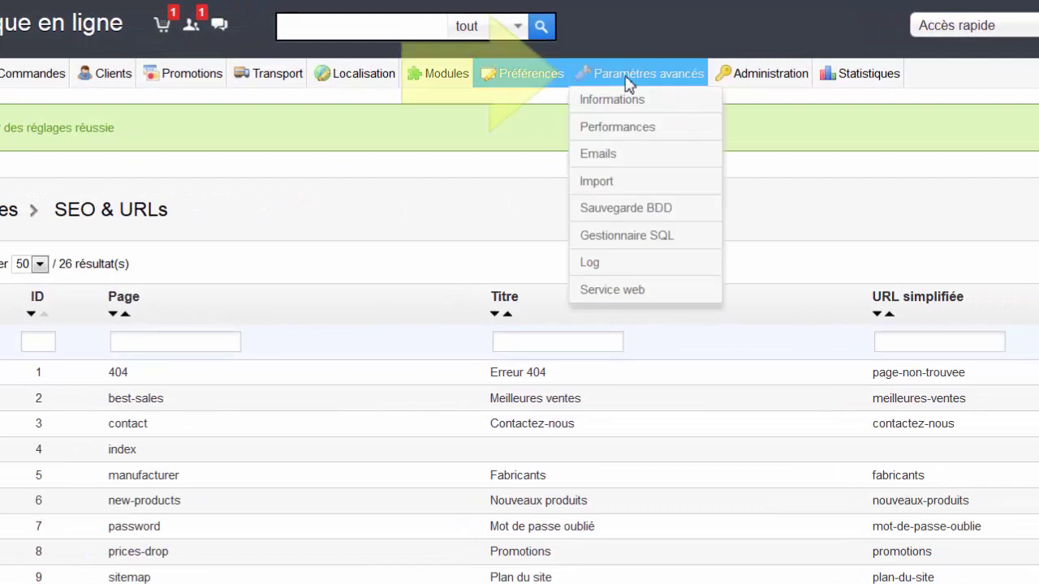
Step: Go to Paramètres avancés > Service web and start adding a new web service key
left_click(622, 292)
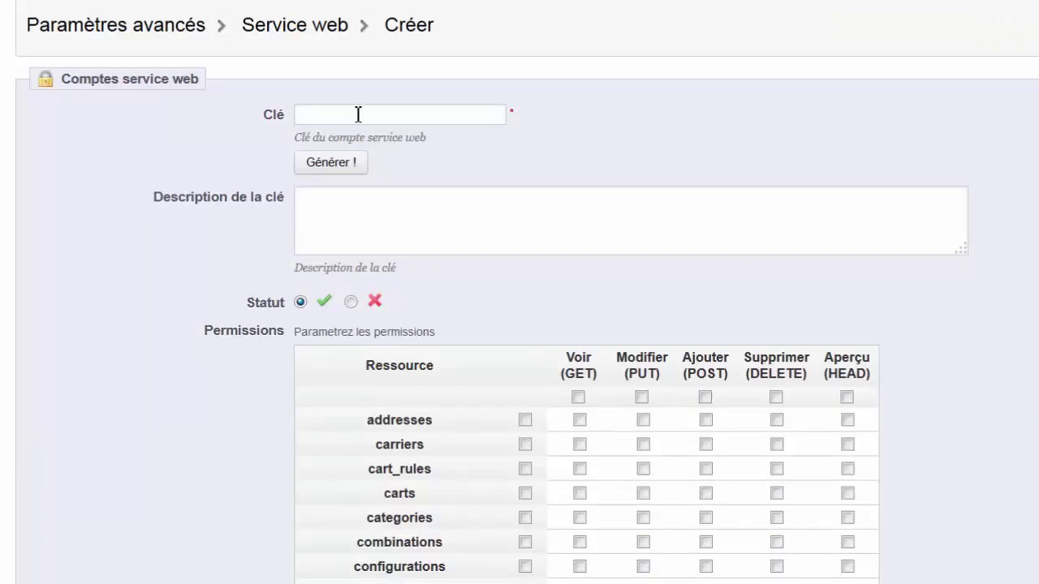
Step: Generate a new key value and paste LBCPoster as the key's description
left_click(351, 165)
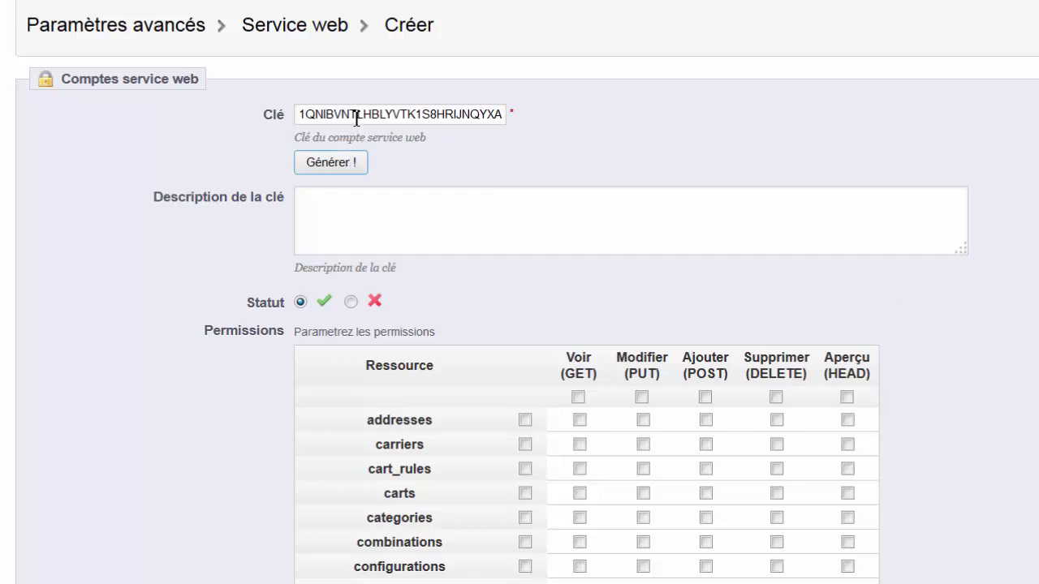
left_click(359, 219)
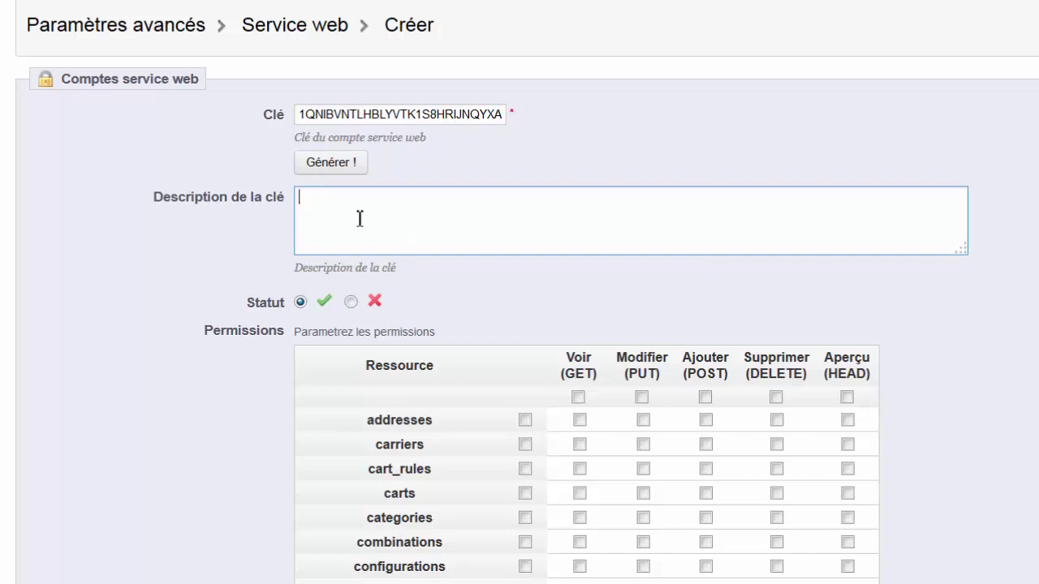
type("LBCPoster")
scroll(858, 267, "down", 3)
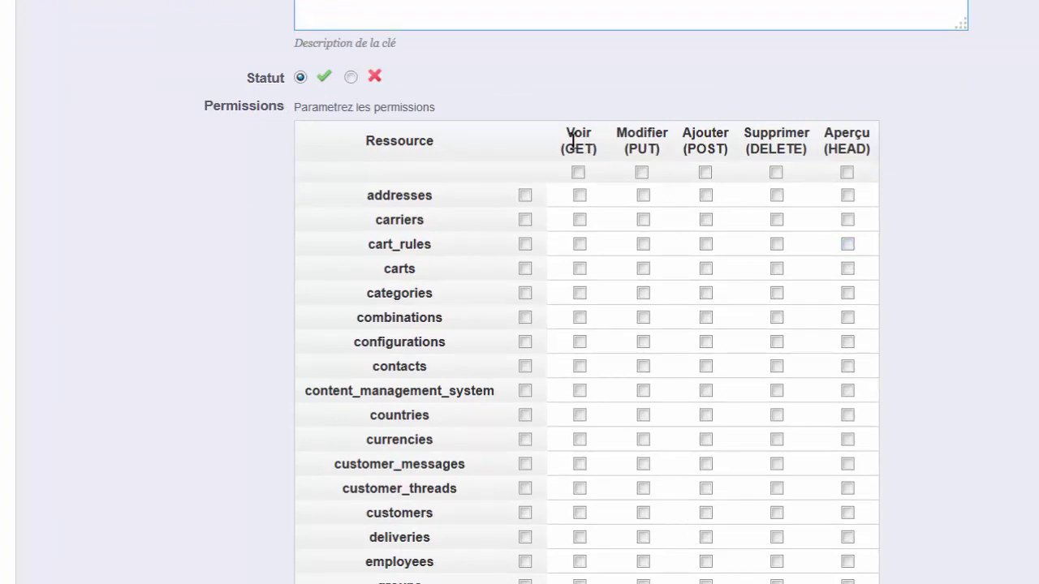
left_click_drag(568, 131, 591, 133)
left_click(596, 139)
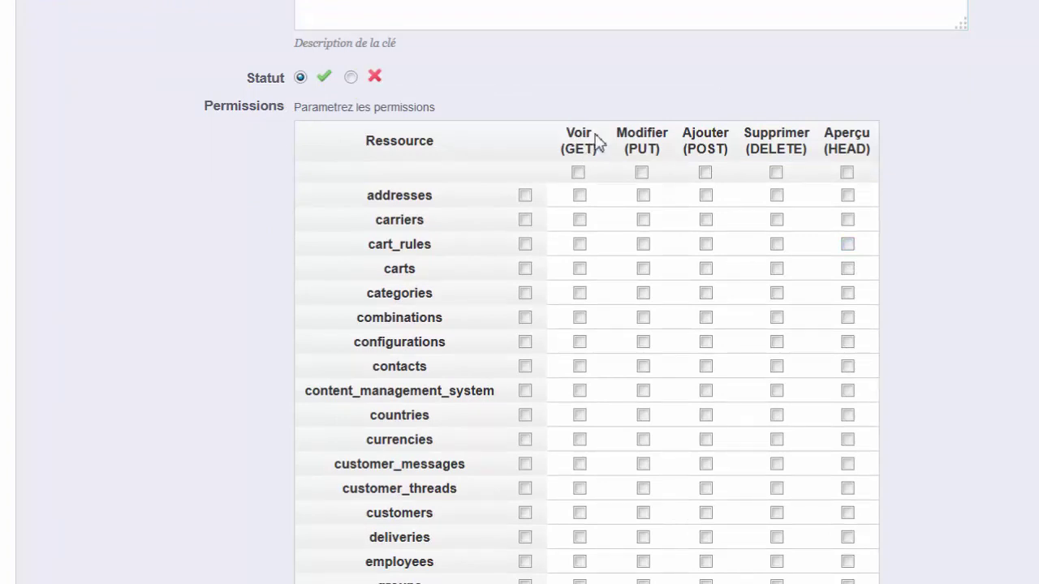
scroll(598, 220, "down", 2)
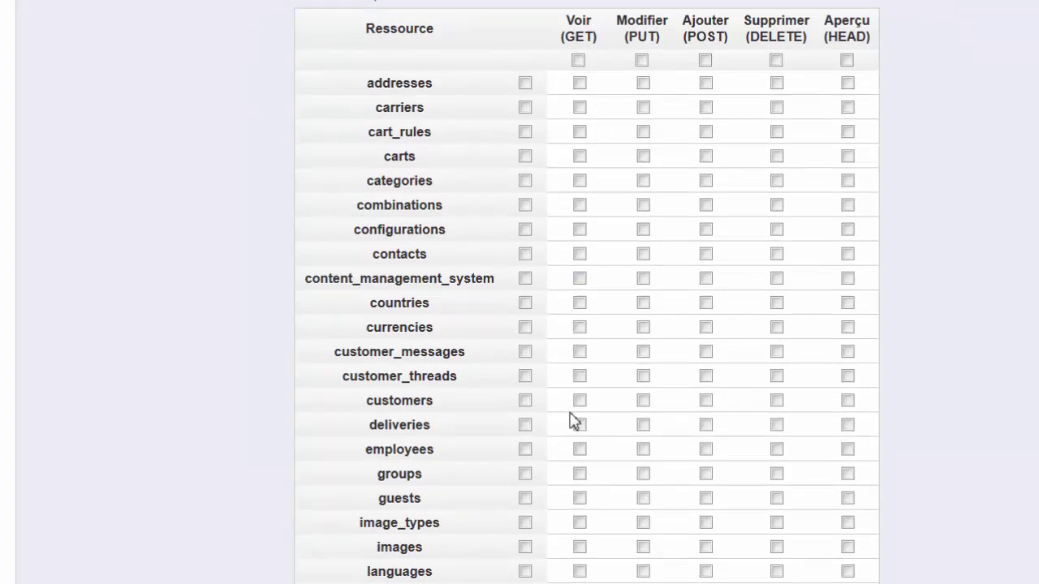
Step: Grant Voir (GET) access to categories, images, products and stock_availables
left_click(579, 182)
scroll(584, 209, "down", 4)
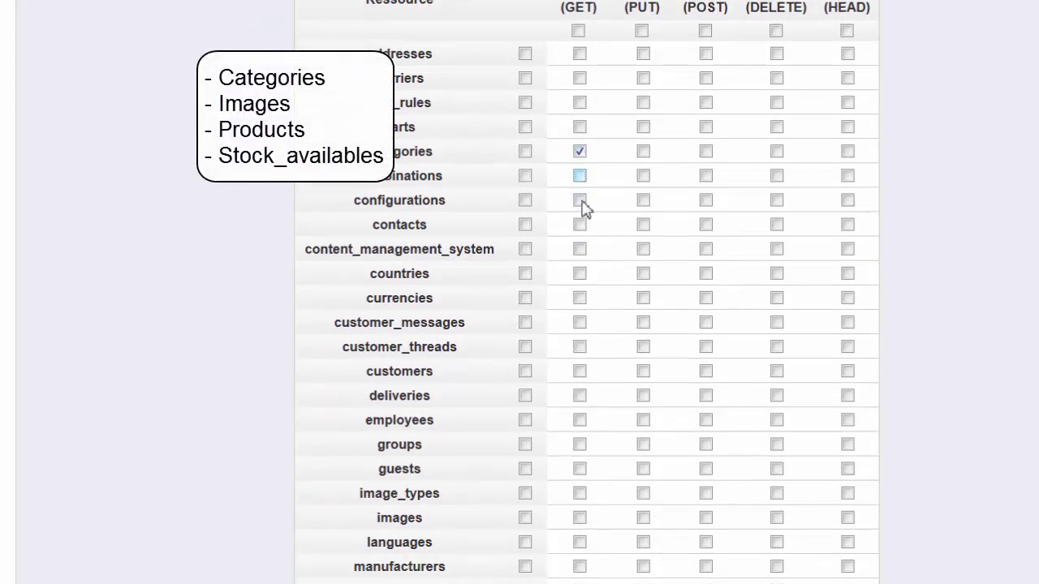
left_click(581, 325)
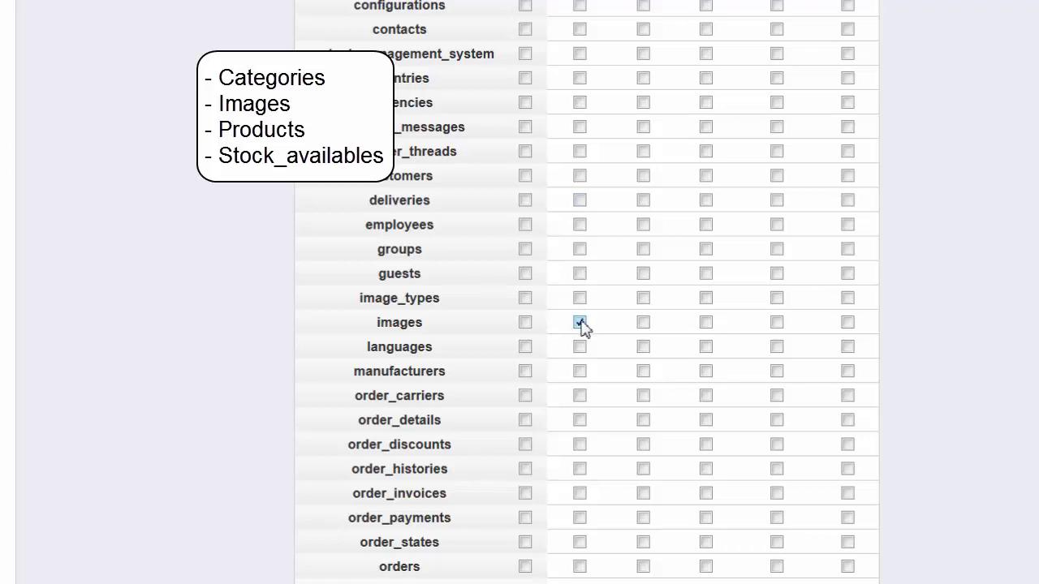
scroll(587, 341, "down", 2)
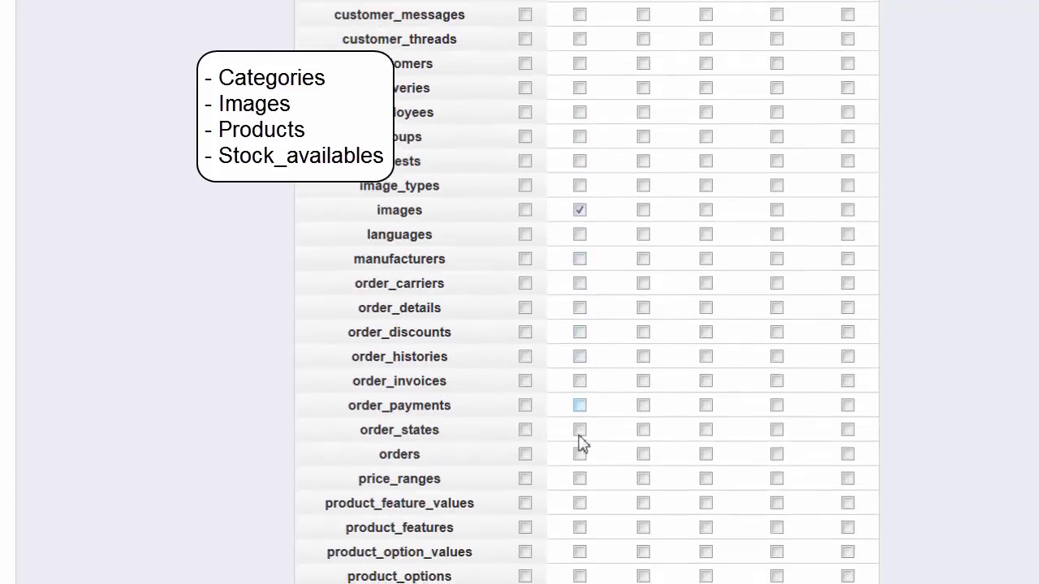
scroll(577, 471, "down", 2)
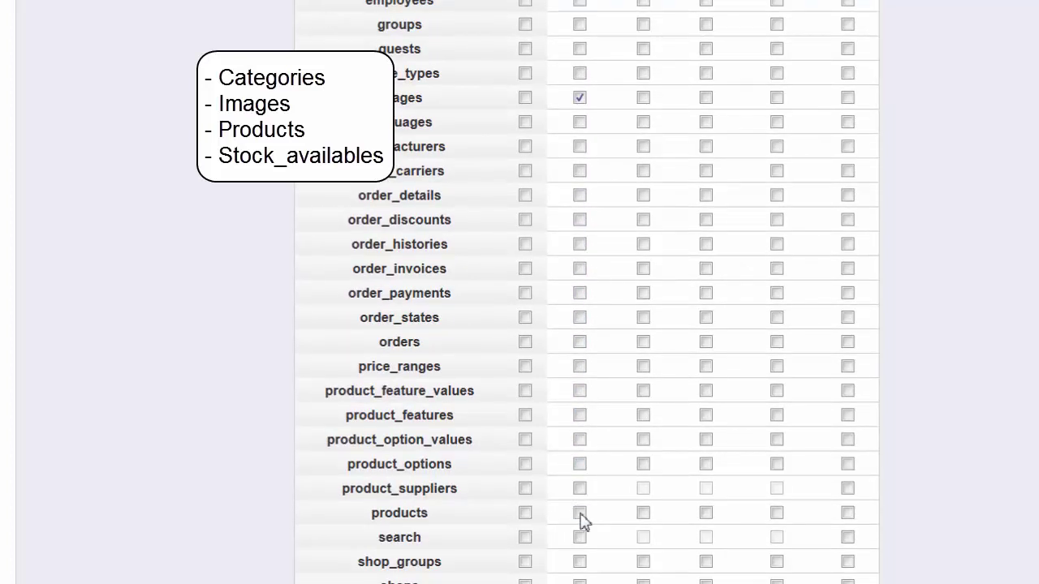
left_click(580, 514)
scroll(597, 516, "down", 1)
scroll(597, 515, "down", 3)
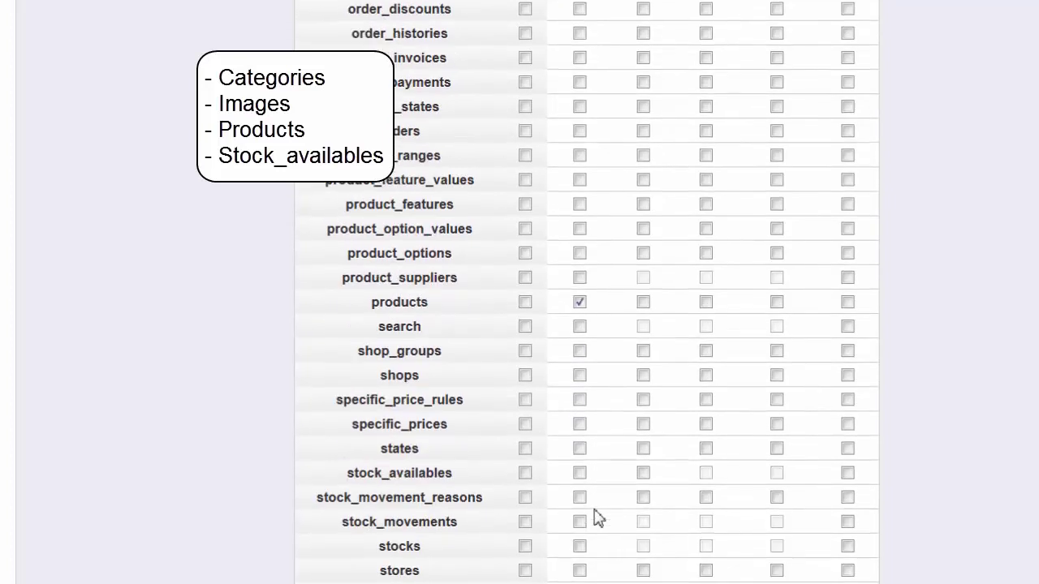
left_click(580, 461)
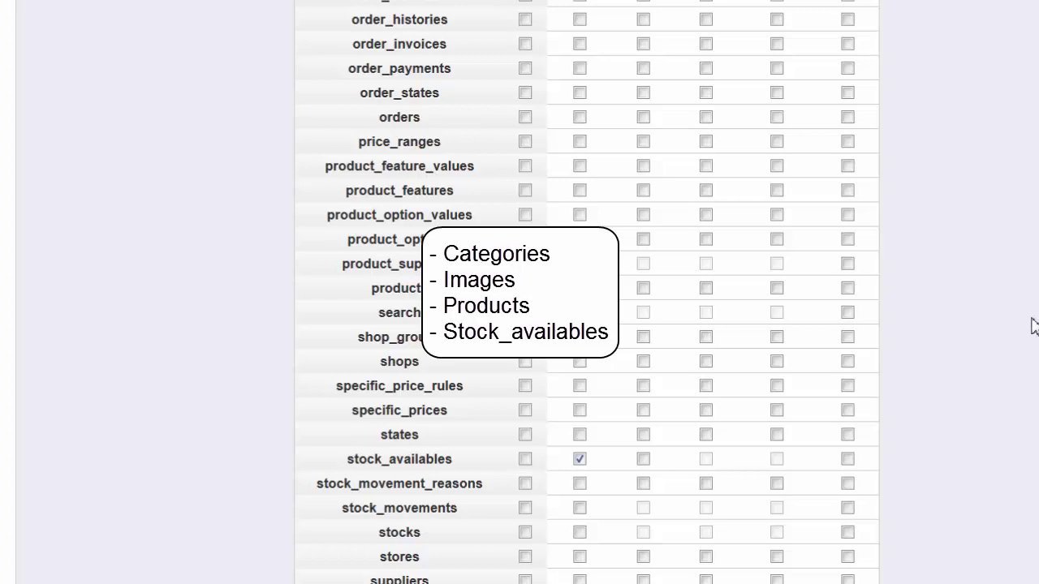
scroll(1034, 323, "up", 12)
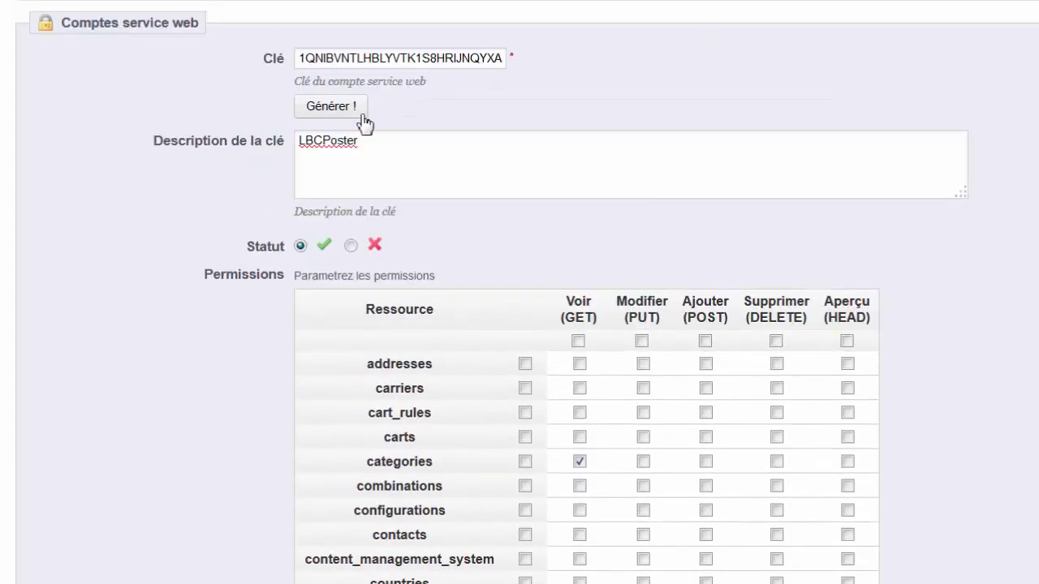
Step: Select the whole generated key in the Clé field for copying
left_click_drag(298, 57, 562, 71)
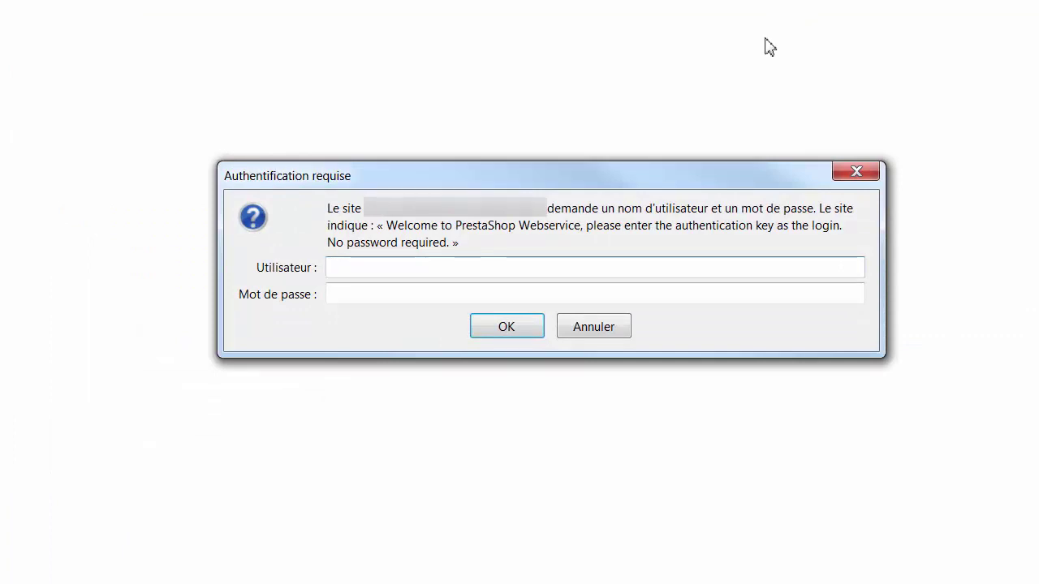
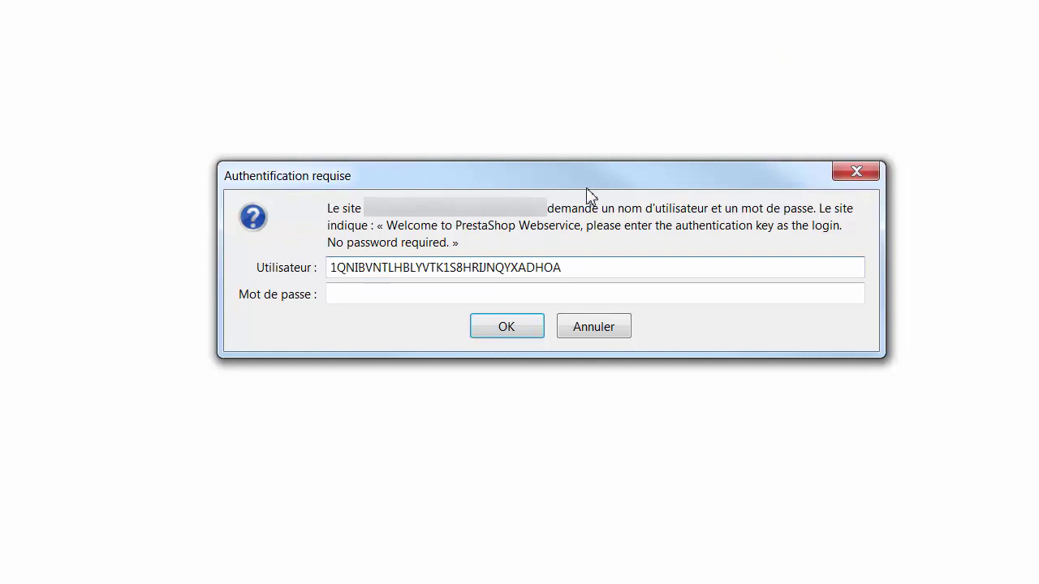
Step: Paste the web service key as the API login twice, then cancel the repeated login prompt
left_click(506, 326)
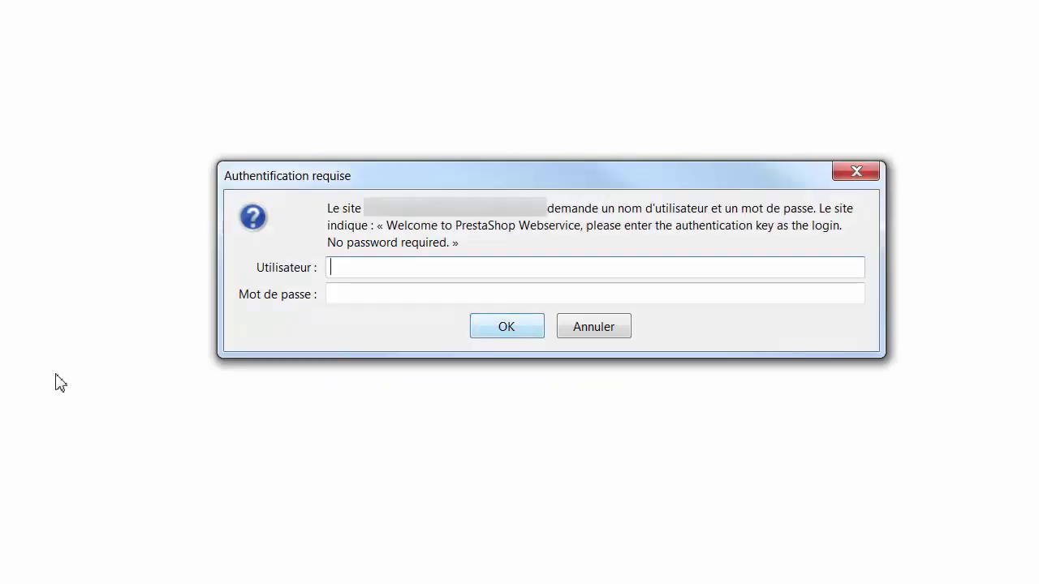
left_click(352, 272)
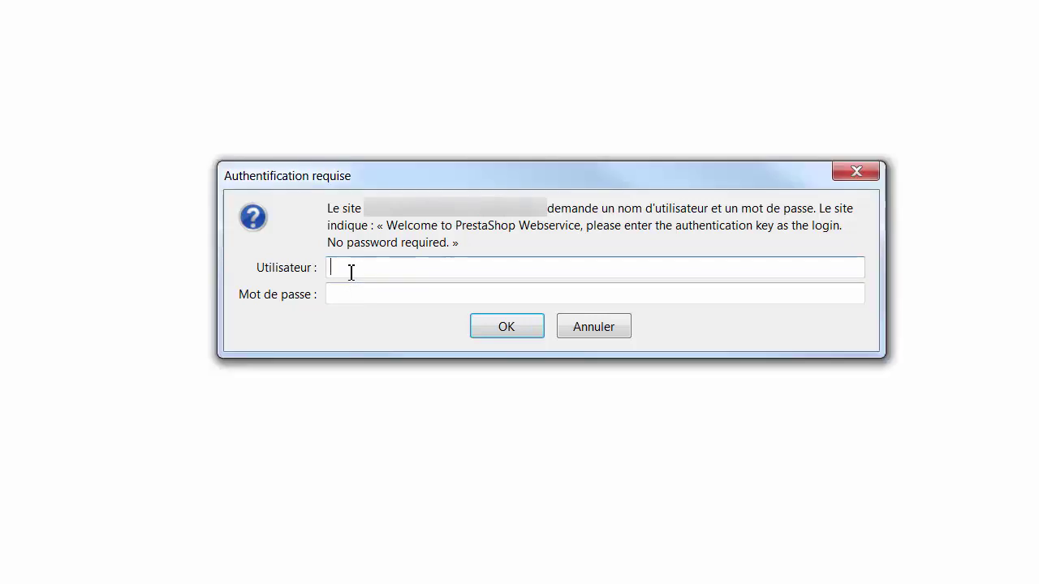
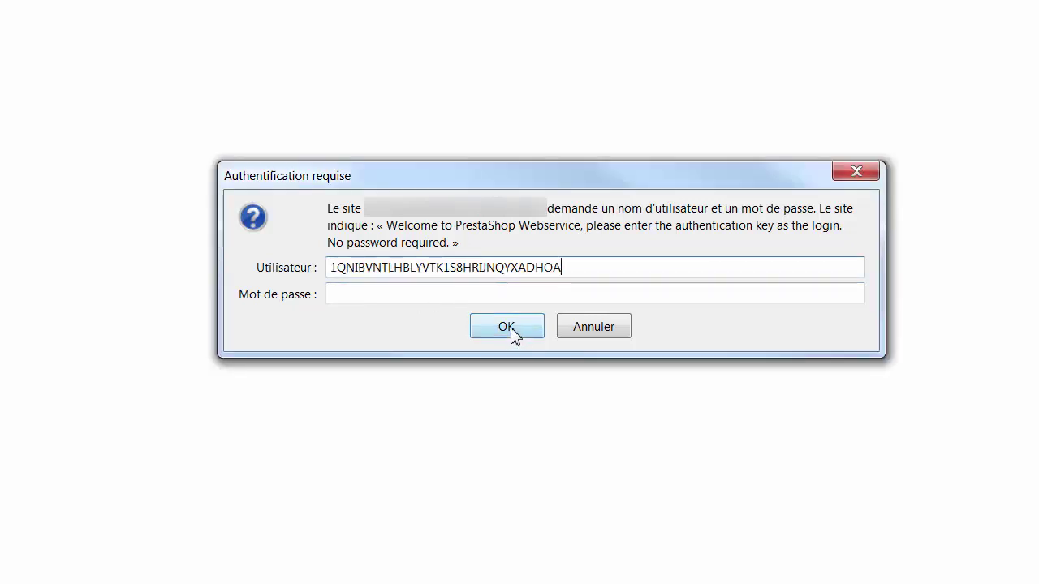
left_click(513, 335)
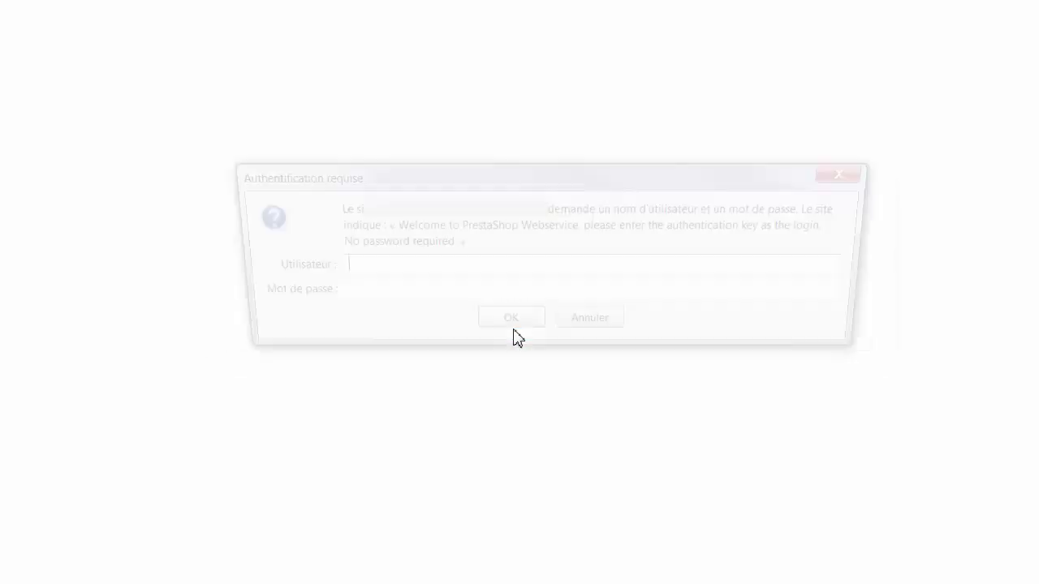
left_click(590, 332)
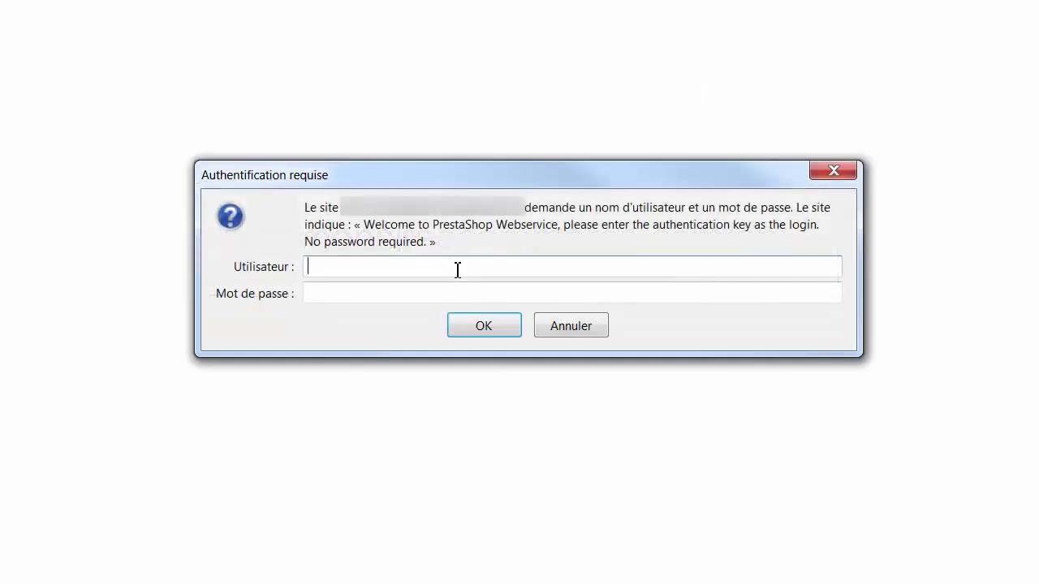
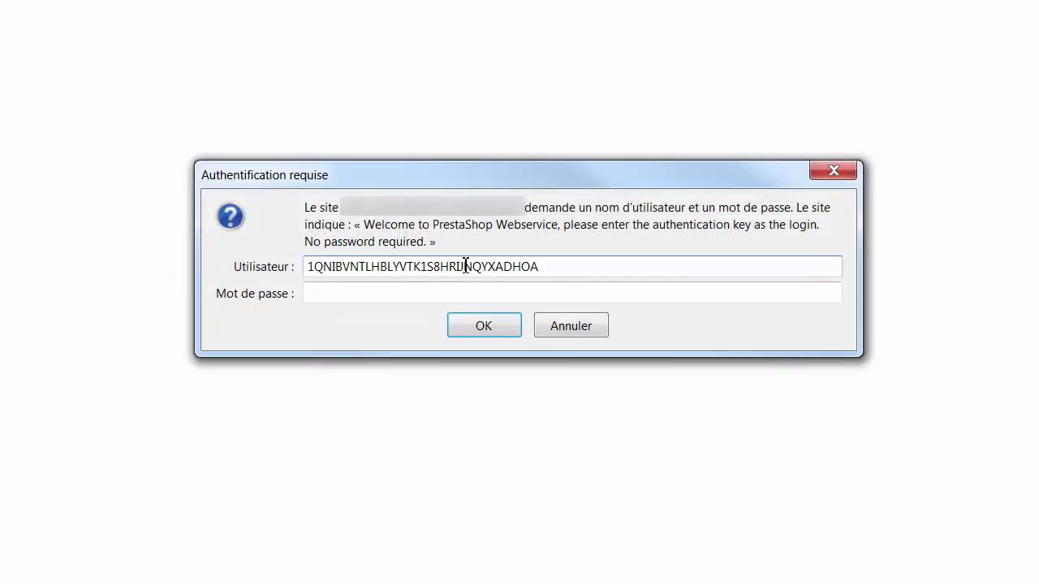
Step: Log in to the API with the pasted key to load its XML resource list
left_click(474, 328)
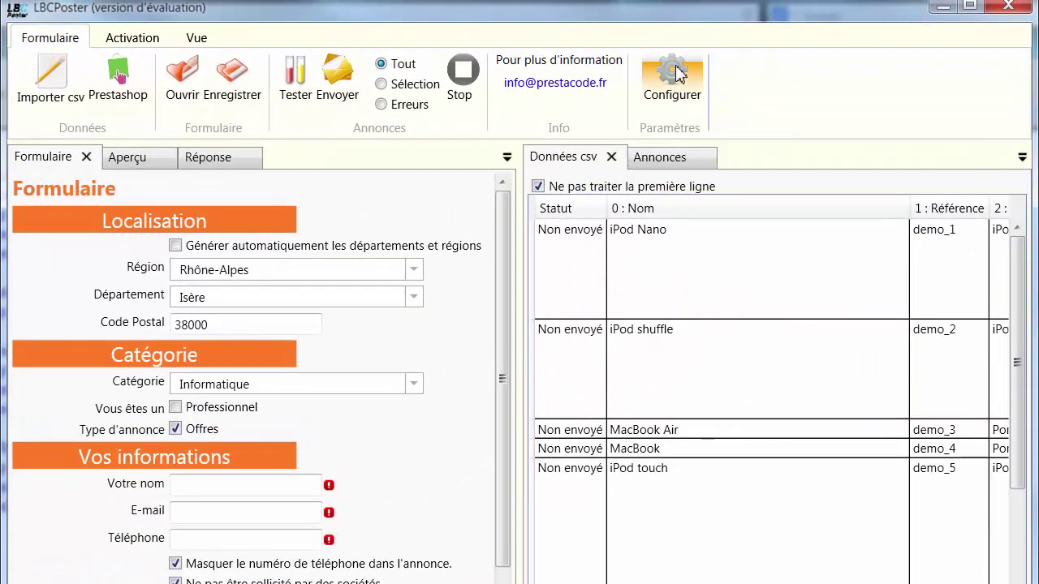
Step: Check the Prestashop Url and webservice Clé in LBCPoster's Configurer dialog, then close it
left_click(675, 73)
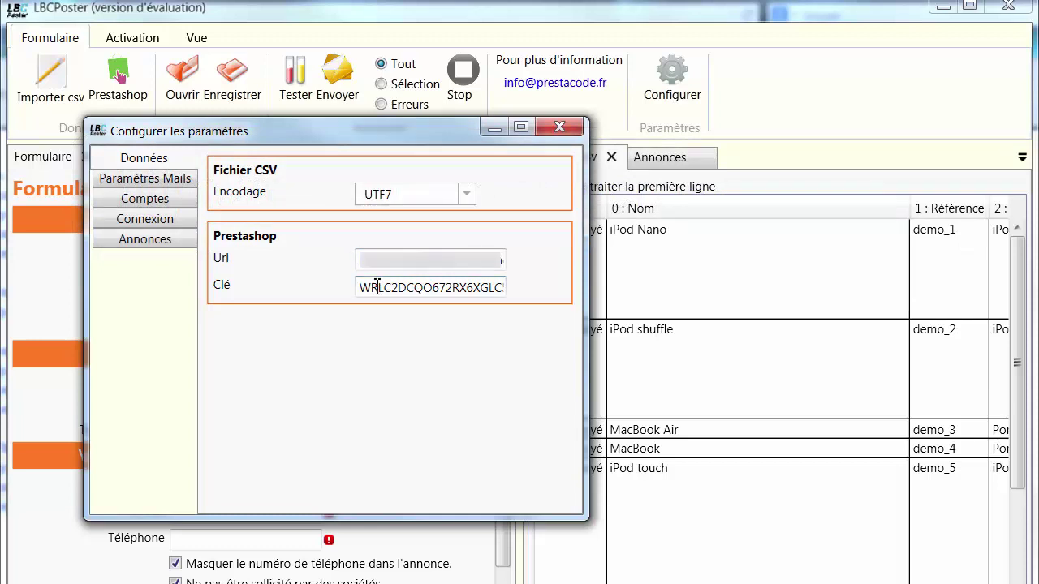
double_click(376, 287)
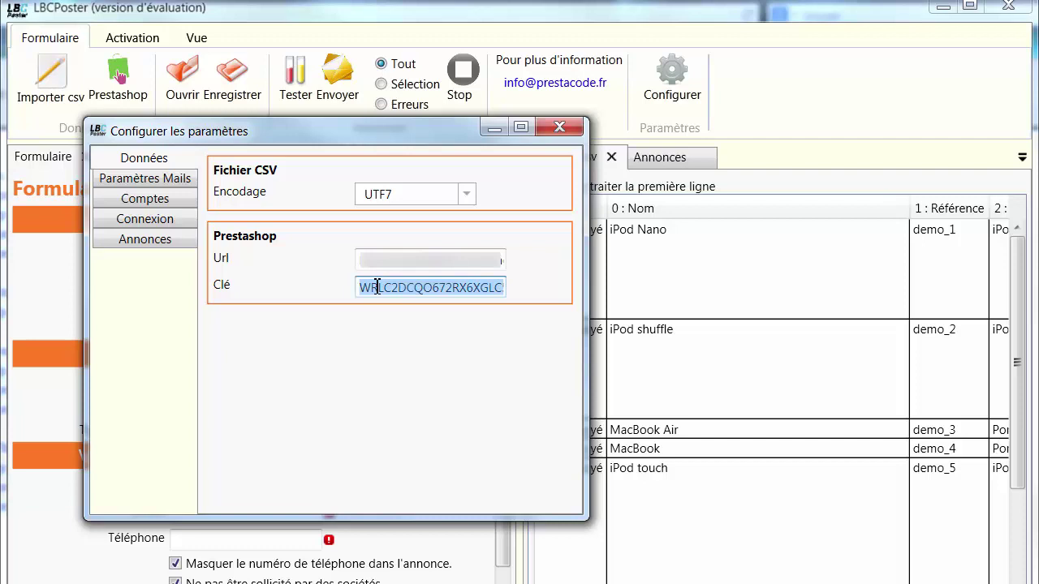
left_click(559, 132)
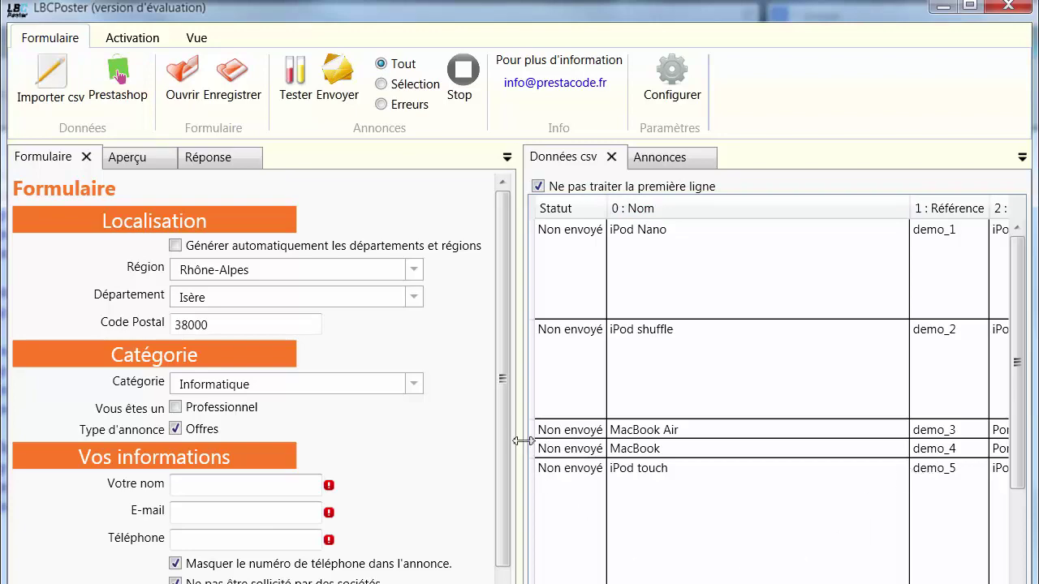
Step: Widen the CSV data panel and sort the products by Nom, then by Id
left_click_drag(517, 439, 387, 426)
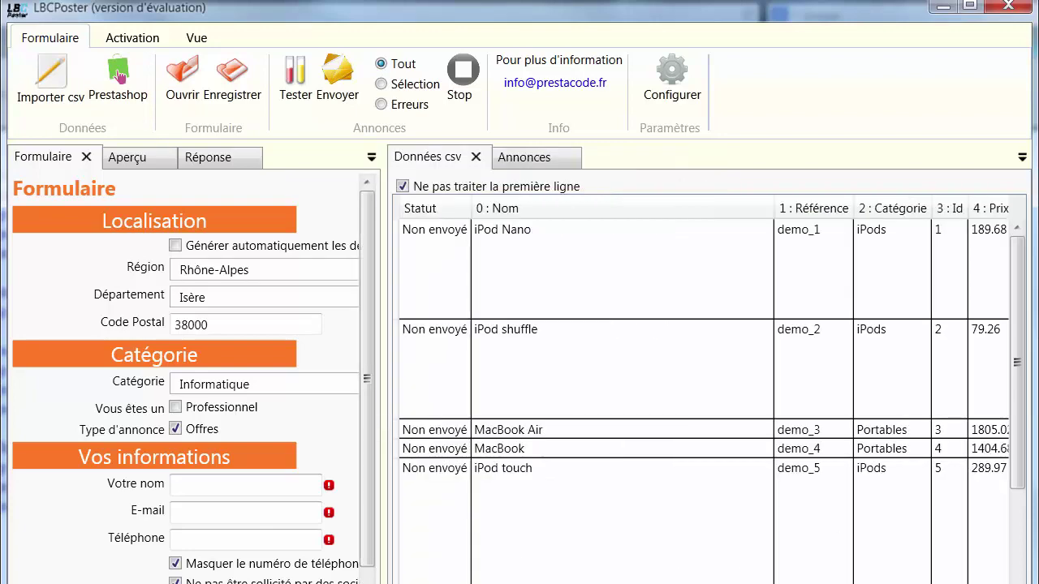
mouse_move(478, 583)
left_mouse_down()
mouse_move(552, 583)
mouse_move(461, 583)
left_mouse_up()
left_click(511, 210)
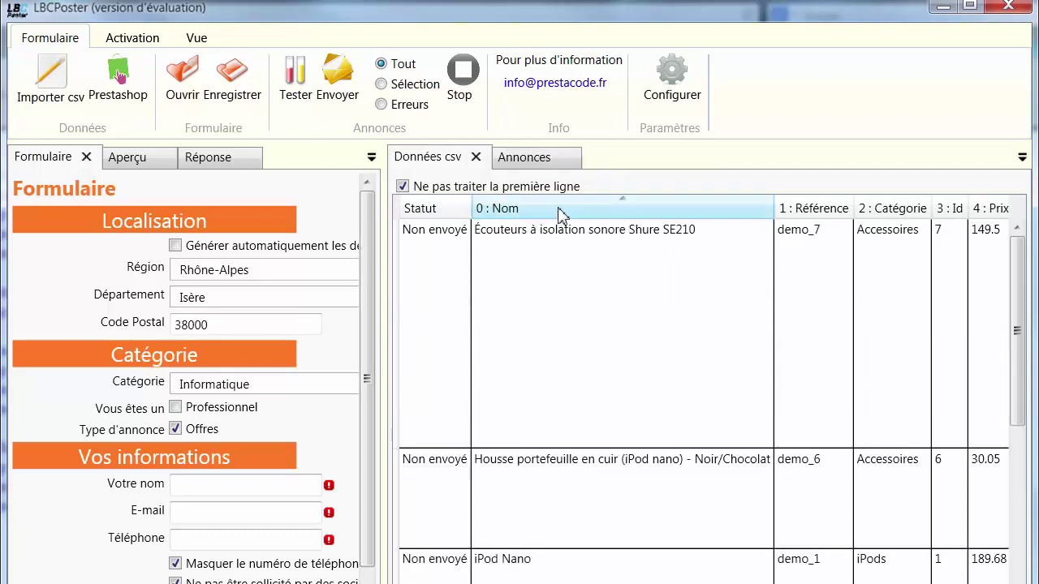
left_click(949, 210)
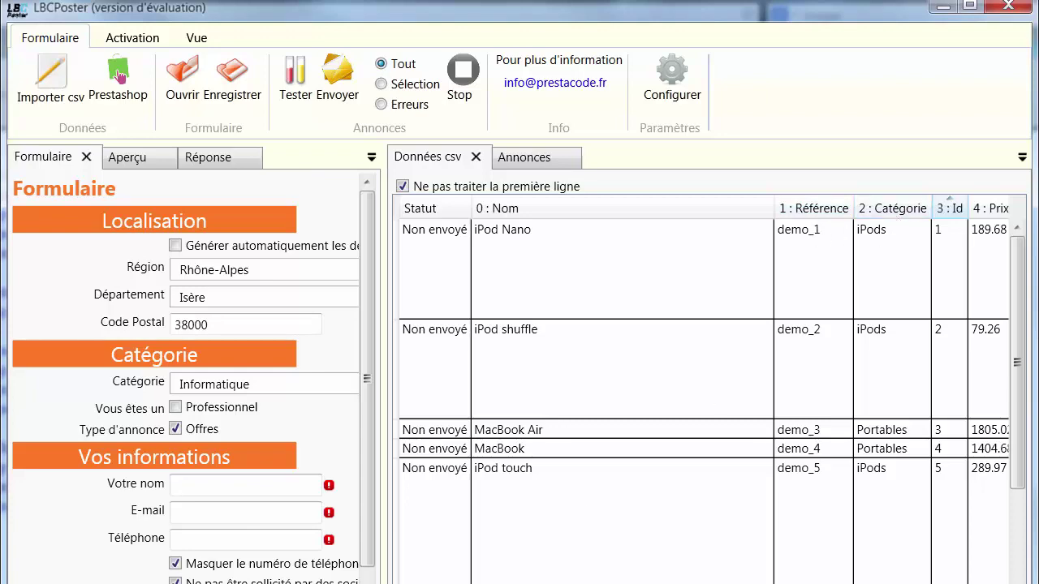
Step: Scroll the product grid through every column to Description and back, then widen the ad form panel
scroll(577, 442, "right", 5)
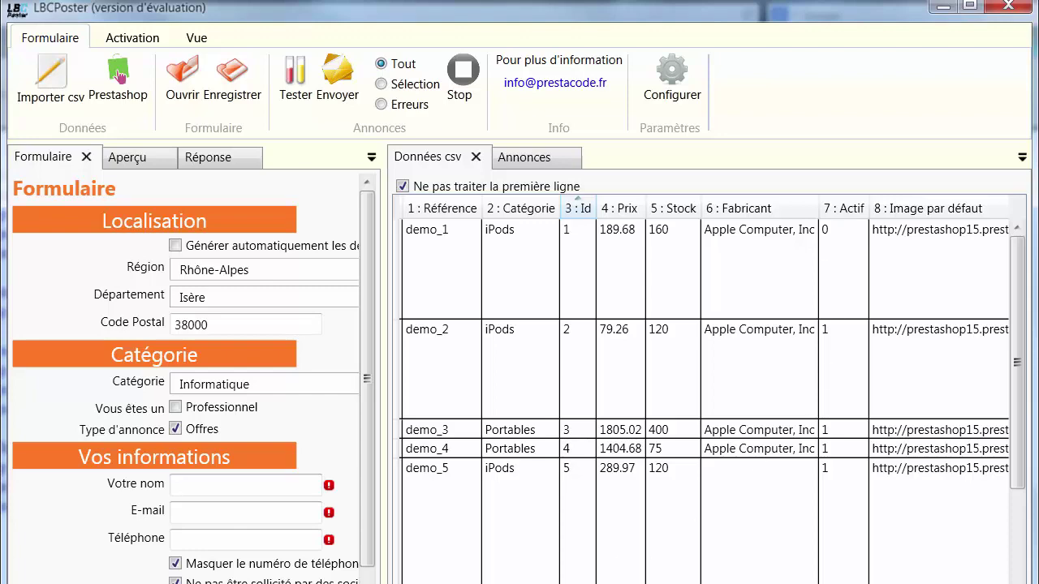
scroll(704, 389, "right", 10)
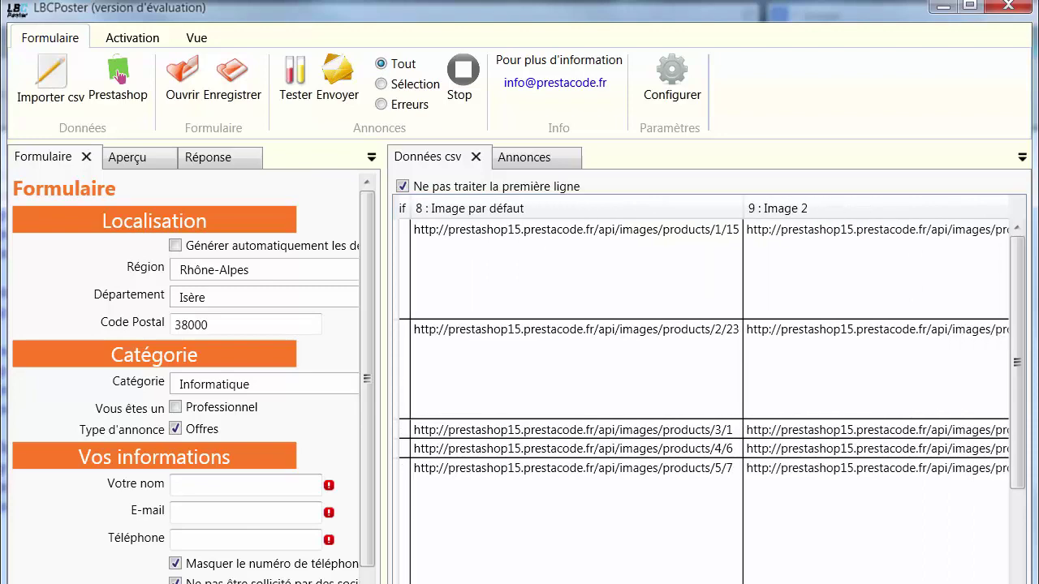
scroll(705, 390, "right", 8)
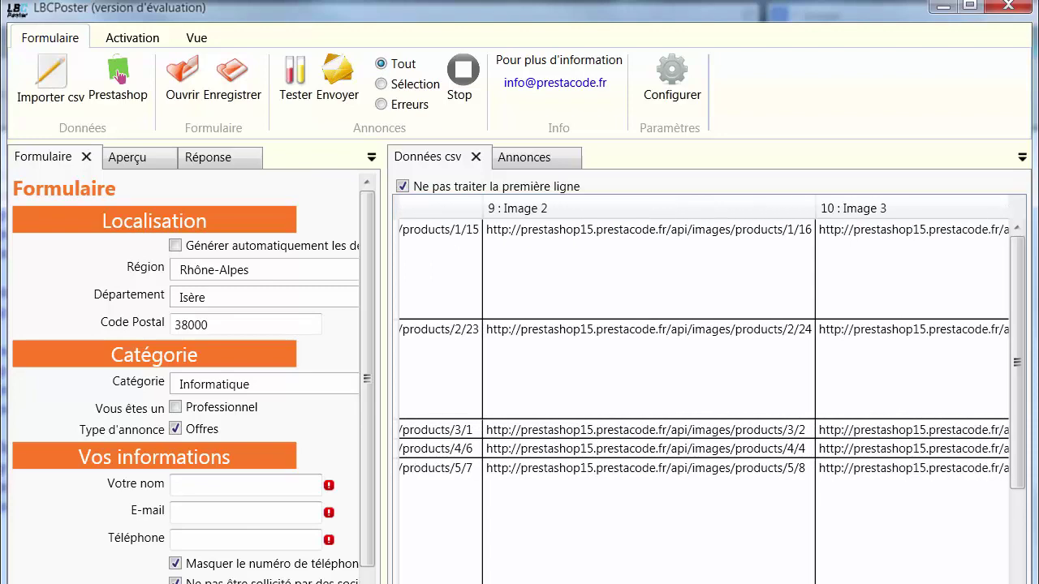
scroll(704, 390, "right", 4)
scroll(705, 389, "right", 8)
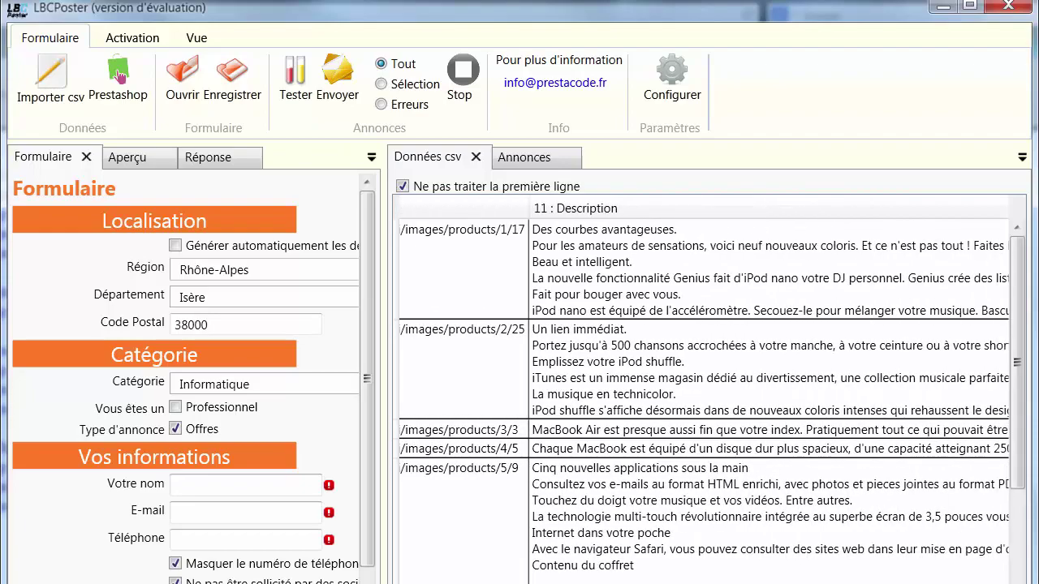
scroll(704, 390, "right", 10)
scroll(705, 390, "left", 9)
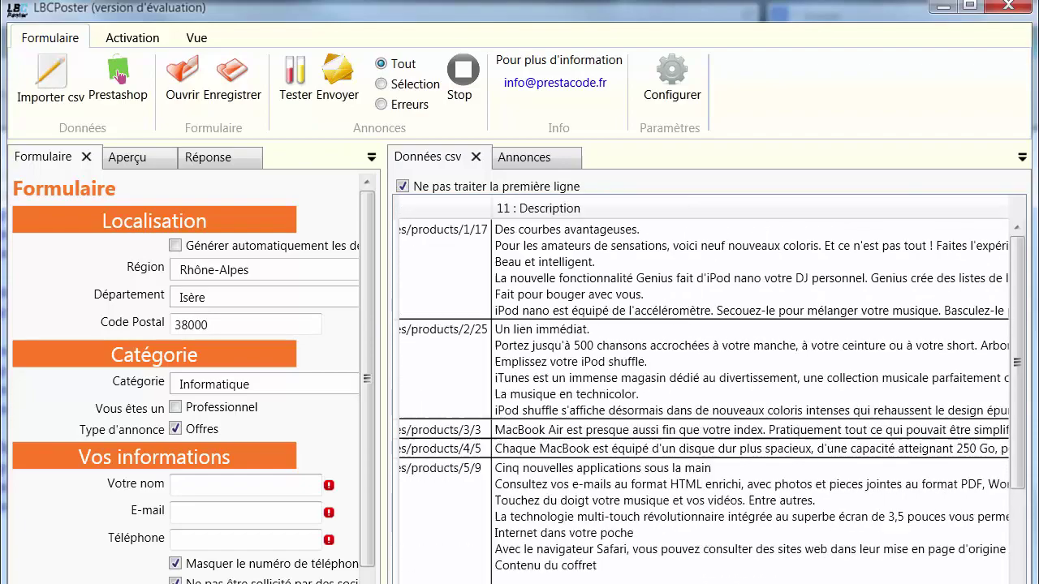
scroll(434, 482, "left", 4)
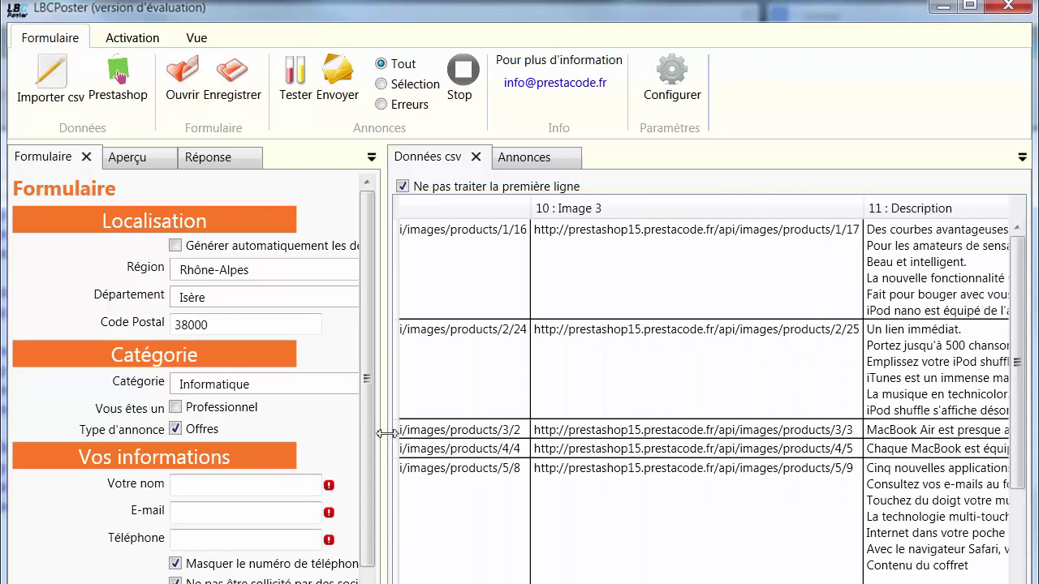
left_click_drag(387, 434, 538, 433)
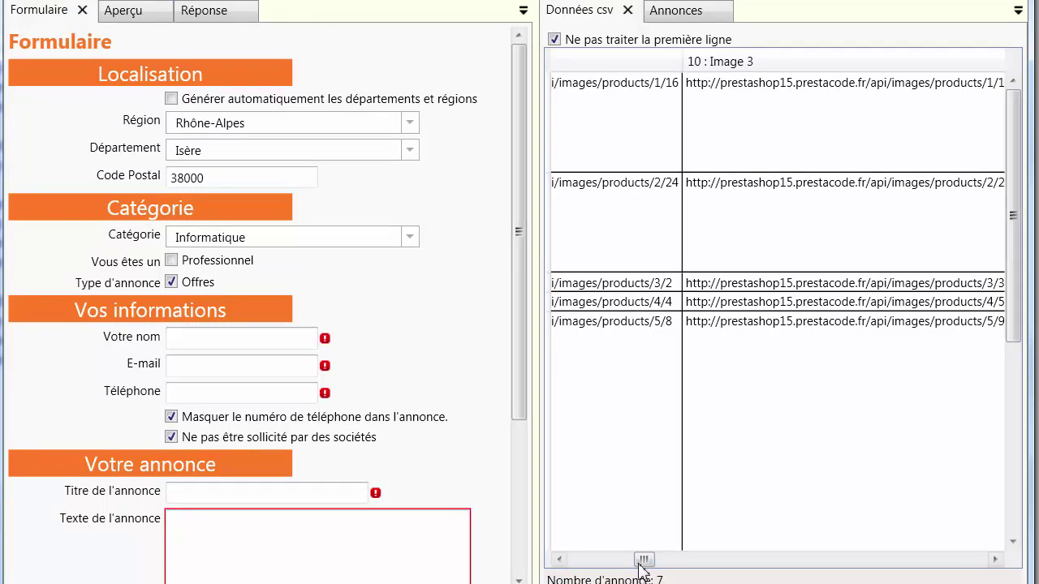
Step: Set the ad title to %%0 and Image 1–3 to %%8, %%9 and %%10
left_click_drag(641, 560, 582, 560)
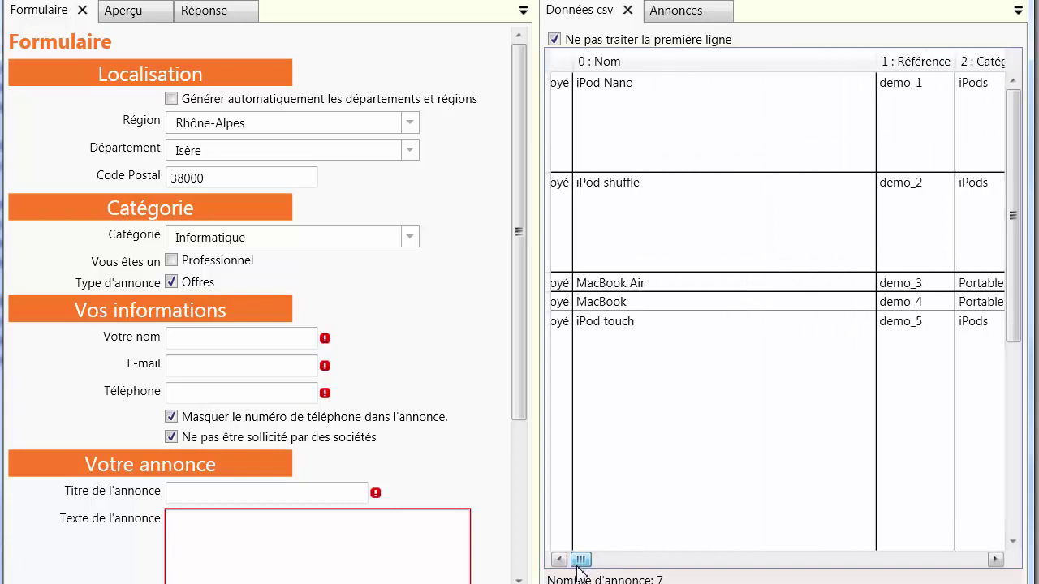
left_click(288, 491)
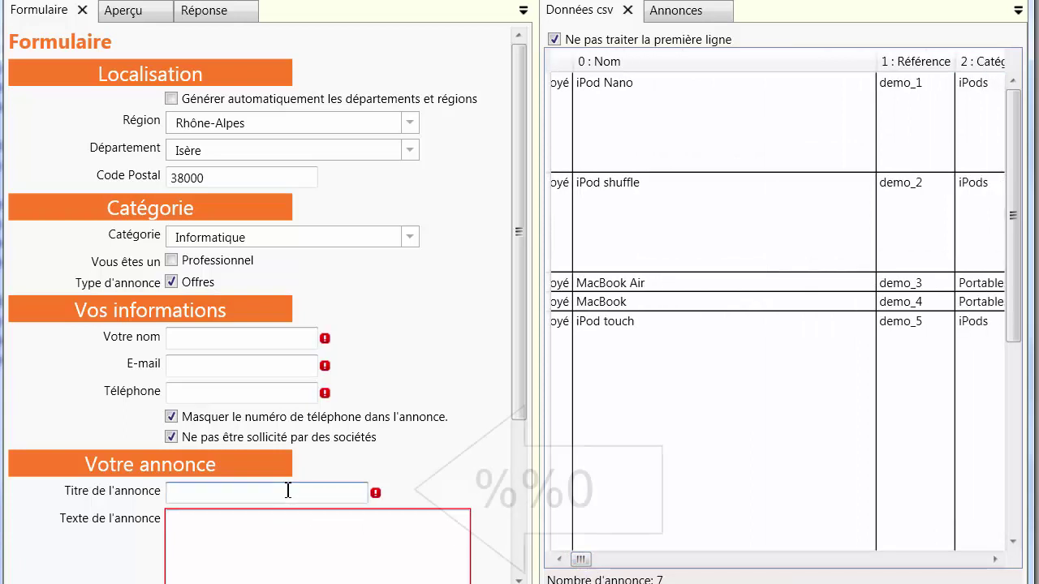
type("%%")
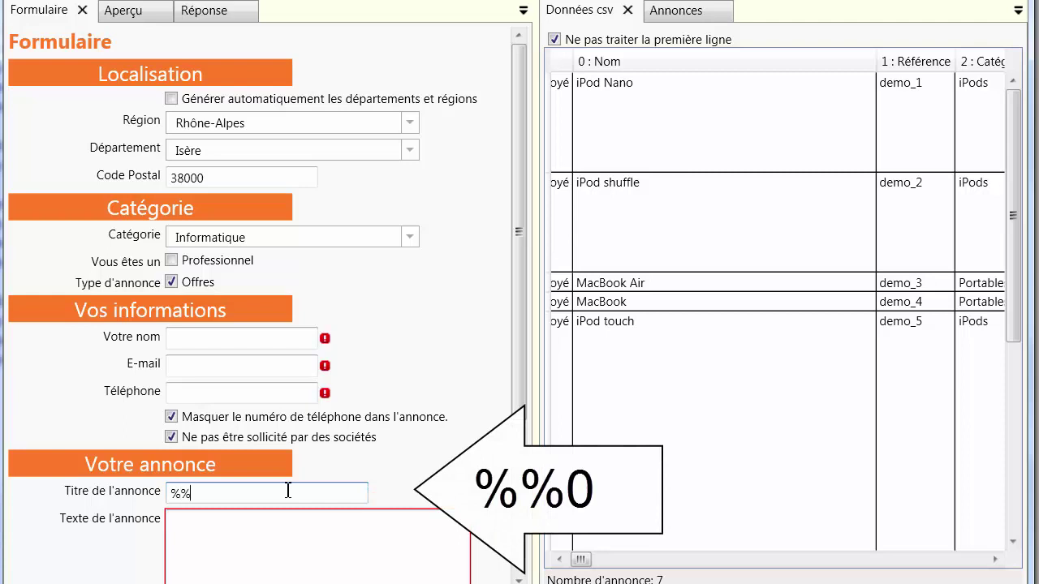
type("0")
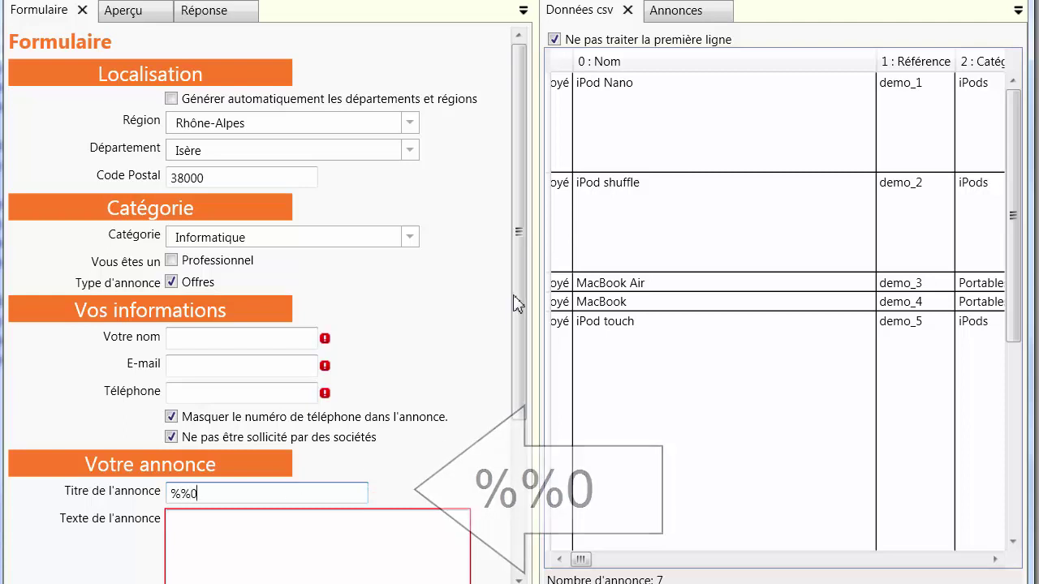
left_click_drag(524, 339, 519, 483)
left_click(266, 526)
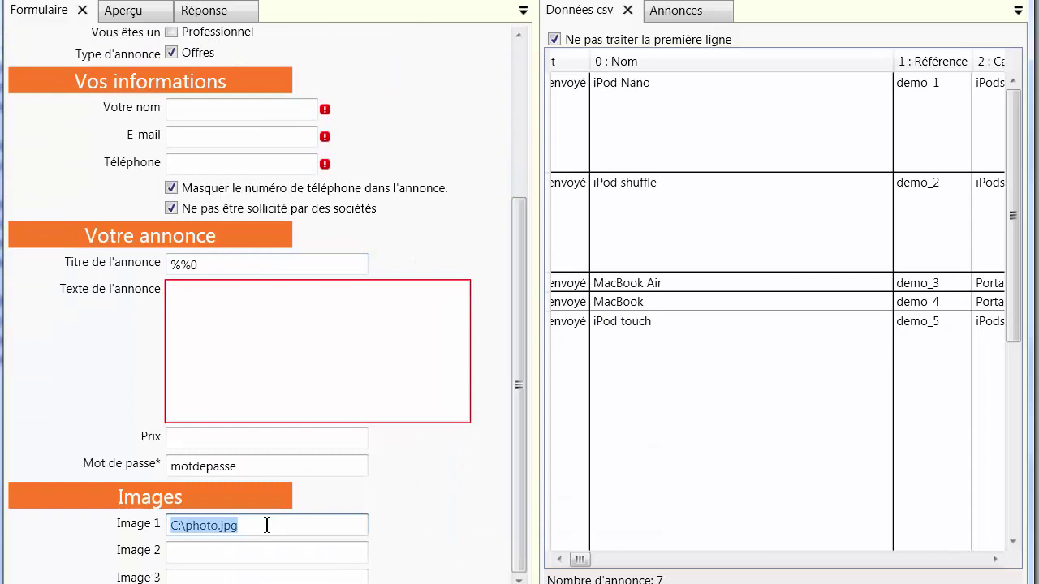
type("%%8")
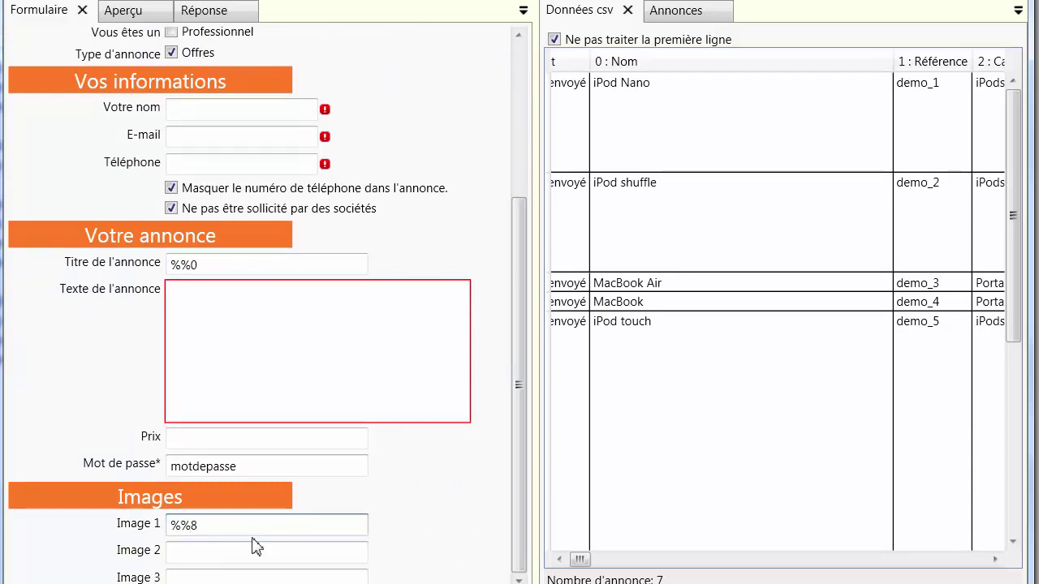
left_click(254, 549)
type("%%9")
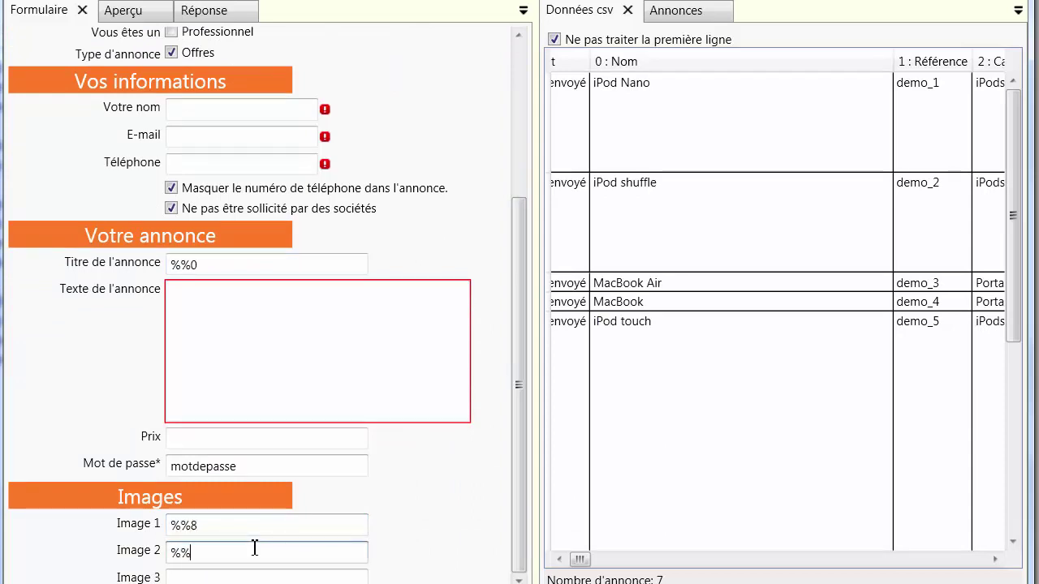
left_click(234, 577)
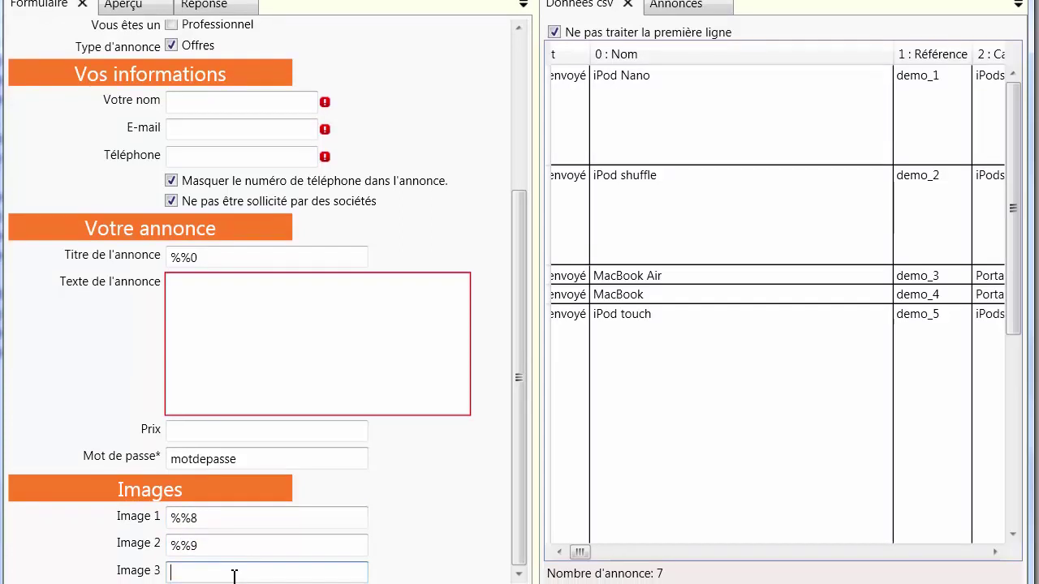
type("%%10")
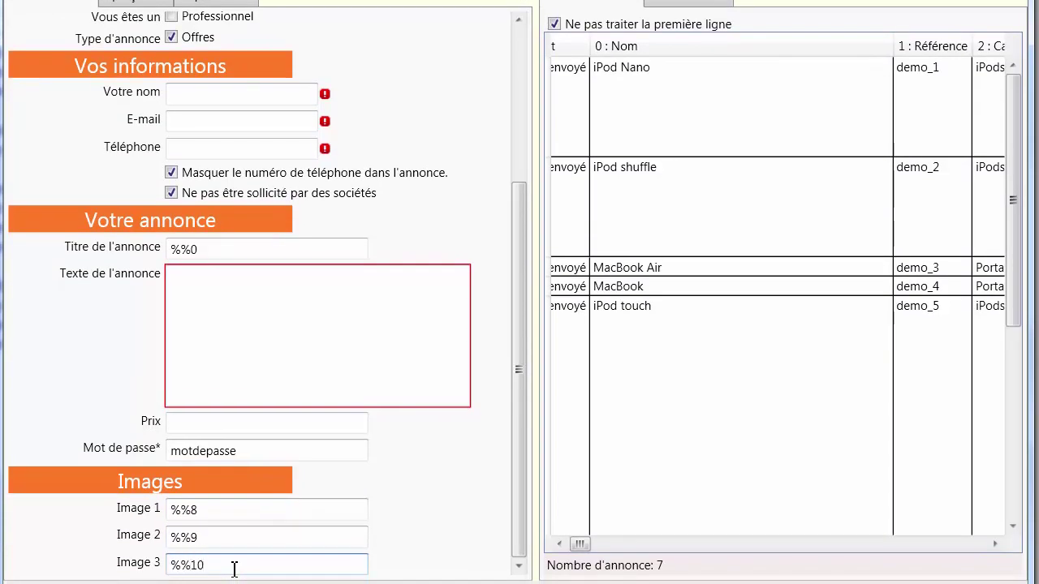
Step: Set the ad text to %%11 with %%6 on a new line, and the price to %%4
left_click(246, 323)
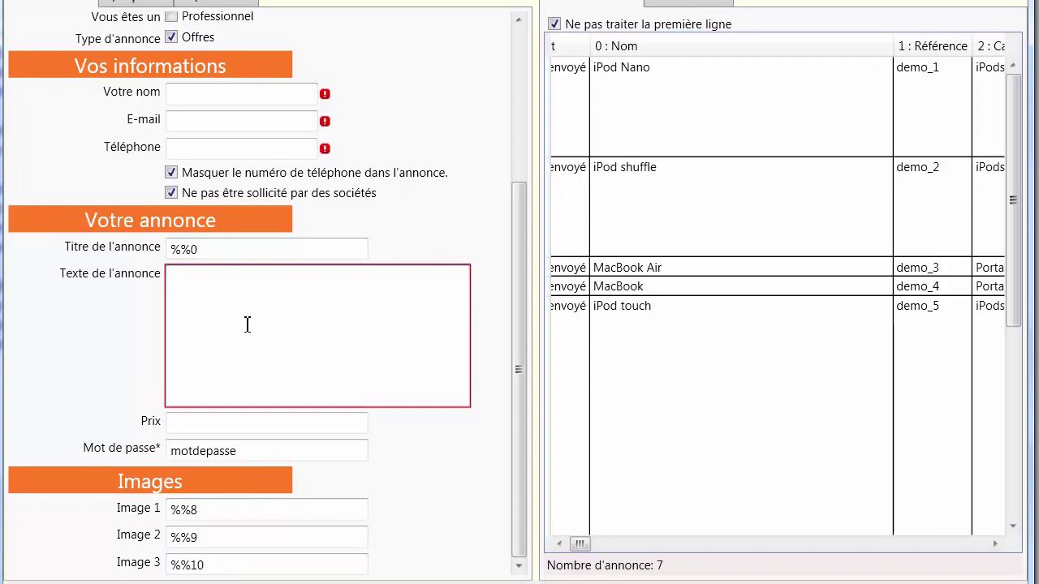
type("%%")
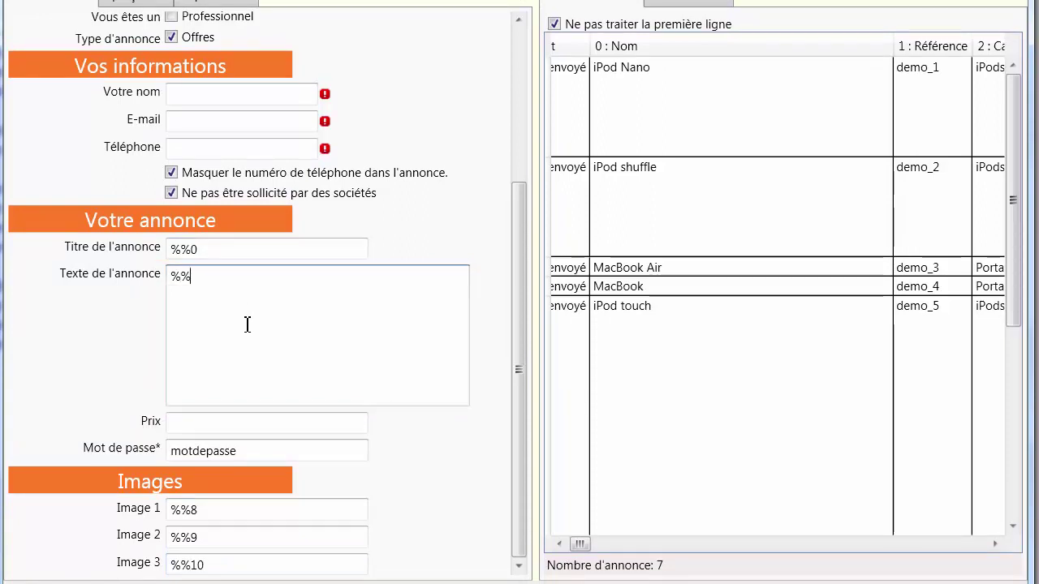
type("11")
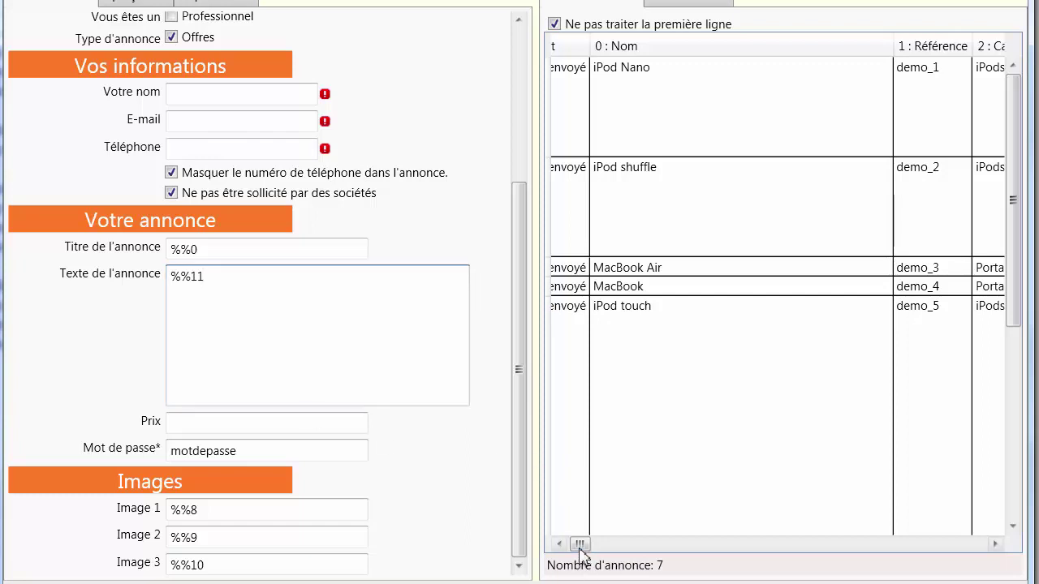
left_click_drag(581, 547, 601, 547)
left_click(229, 422)
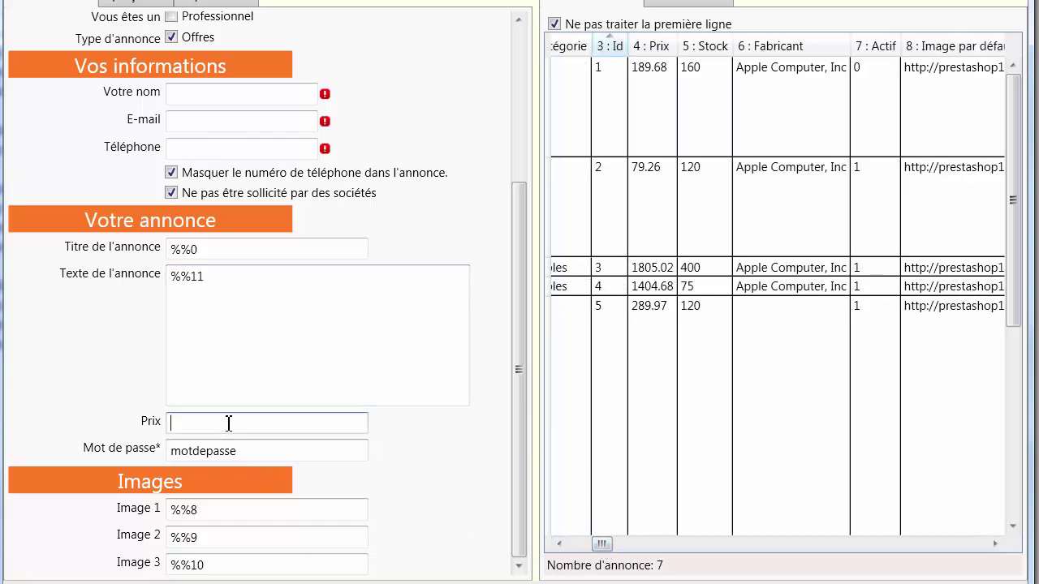
type("%%4")
double_click(238, 279)
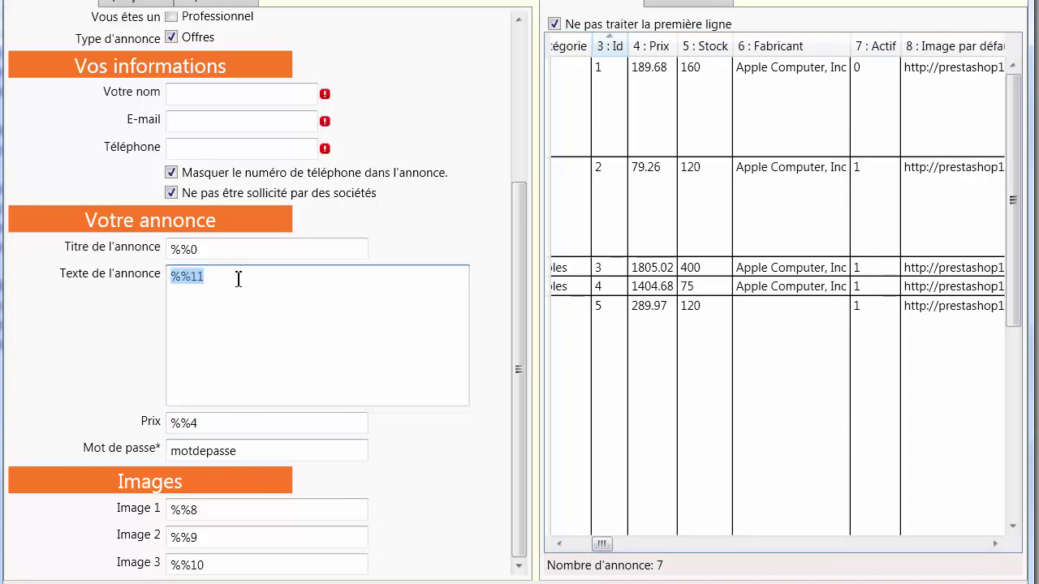
left_click(237, 278)
key("Return")
type("%%6")
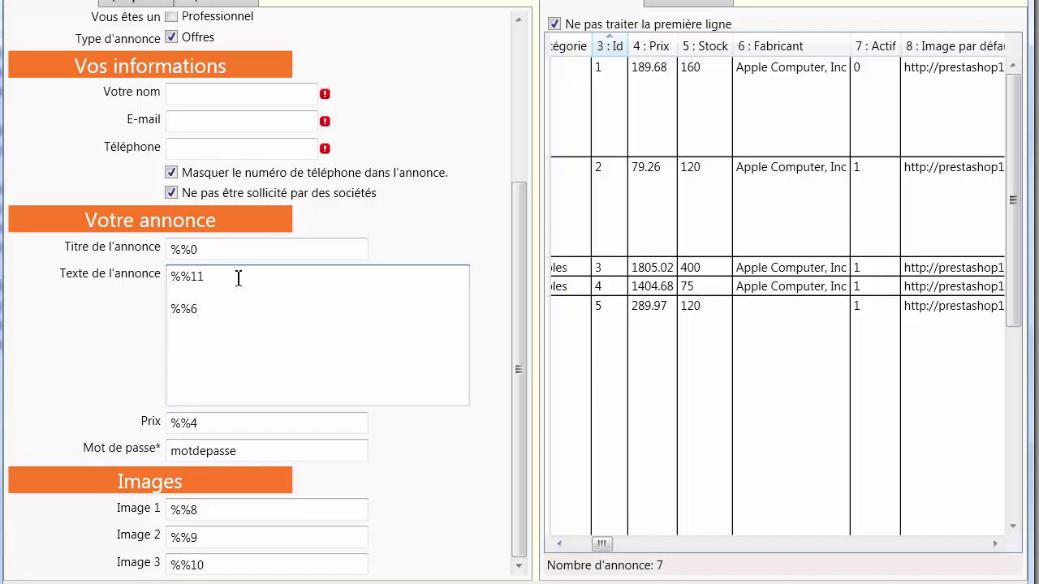
Step: Show the ad preview filled with the iPod Nano product data from row 1
left_click(135, 4)
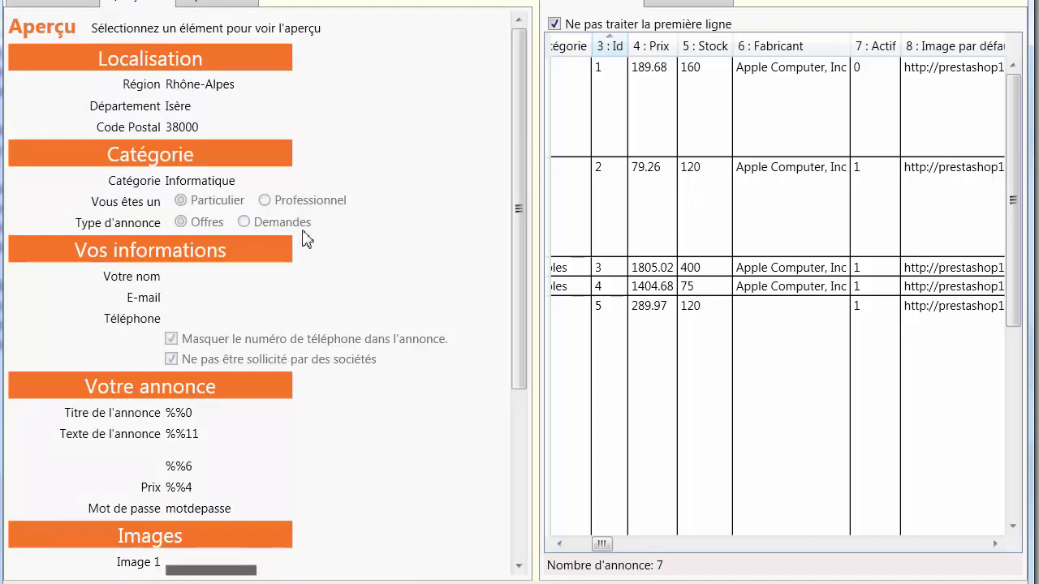
left_click_drag(515, 186, 524, 359)
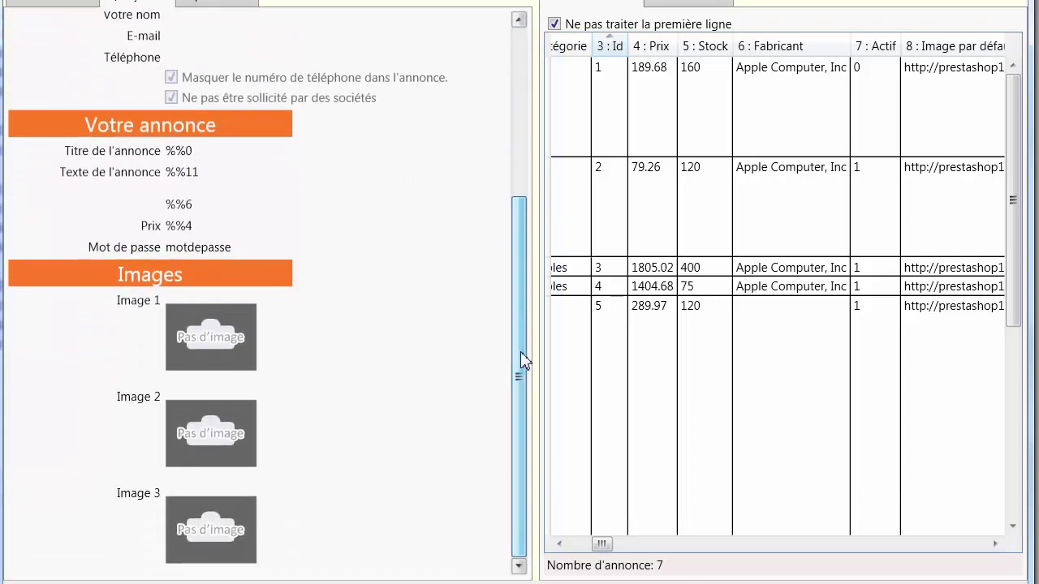
left_click(663, 111)
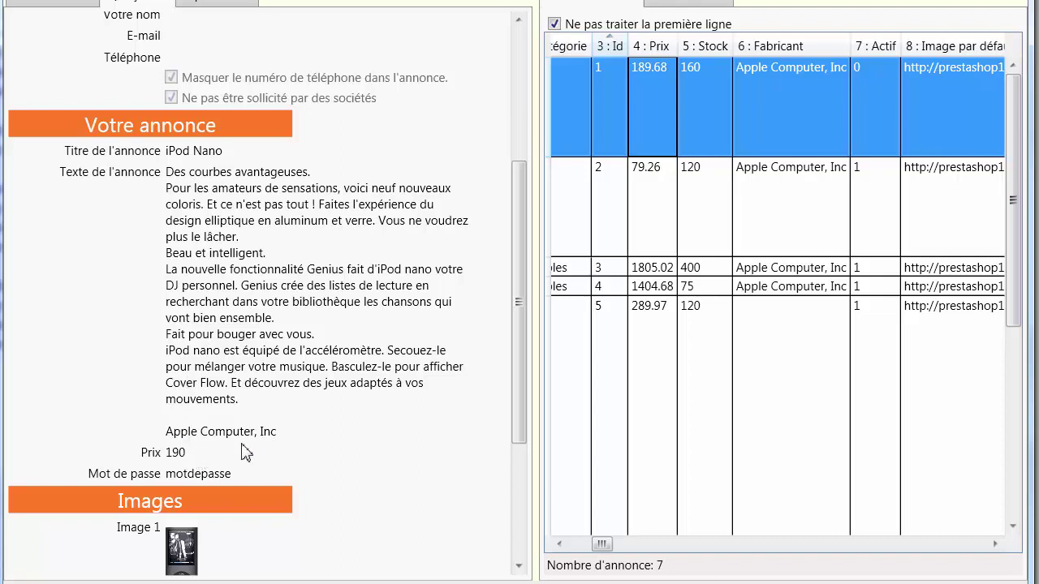
scroll(519, 276, "down", 5)
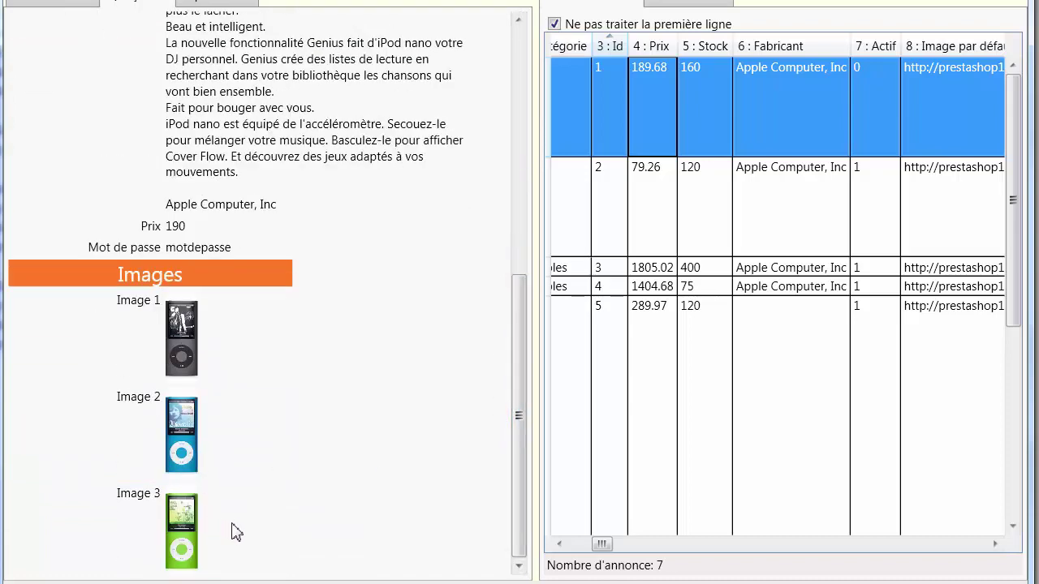
Step: Preview the iPod shuffle, MacBook Air, MacBook and iPod touch (price 290) ads in turn
left_click(640, 203)
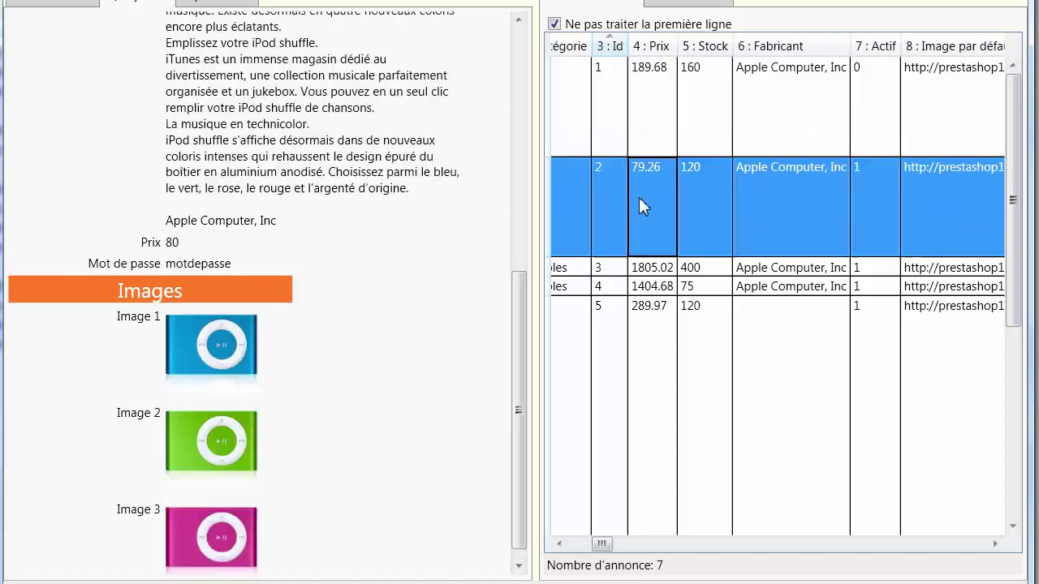
left_click(651, 271)
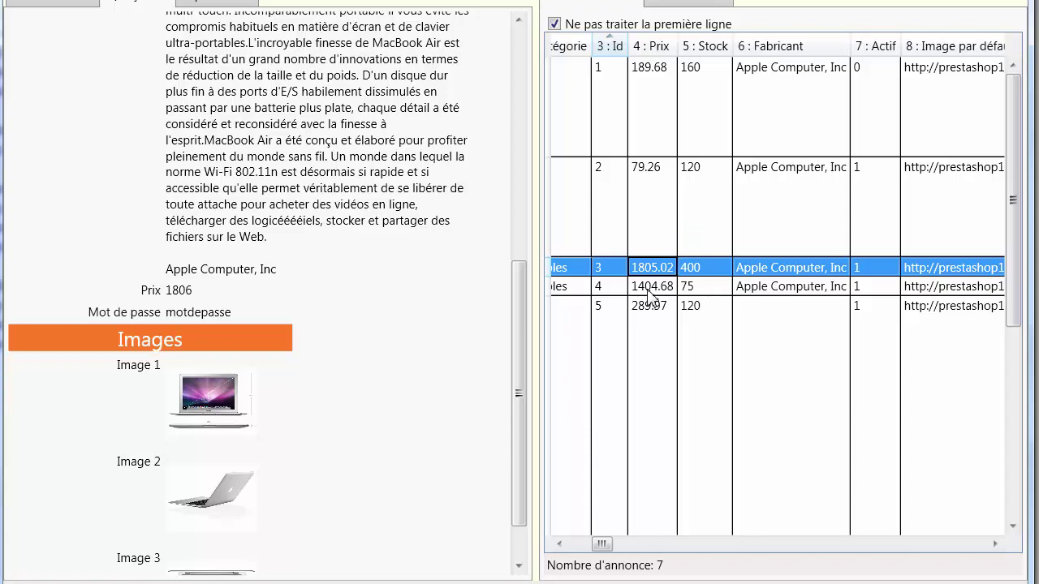
left_click(650, 291)
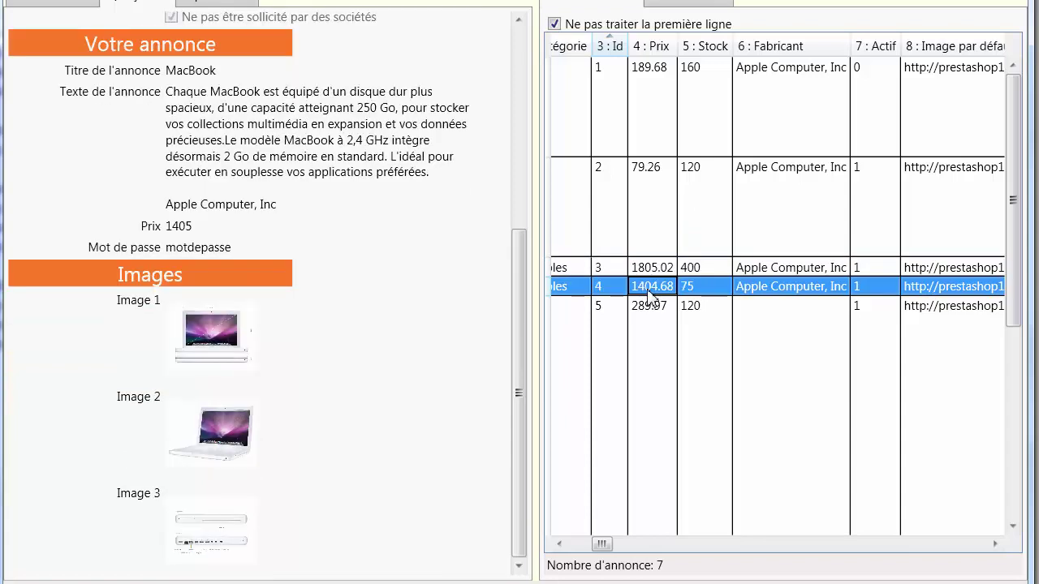
left_click(650, 343)
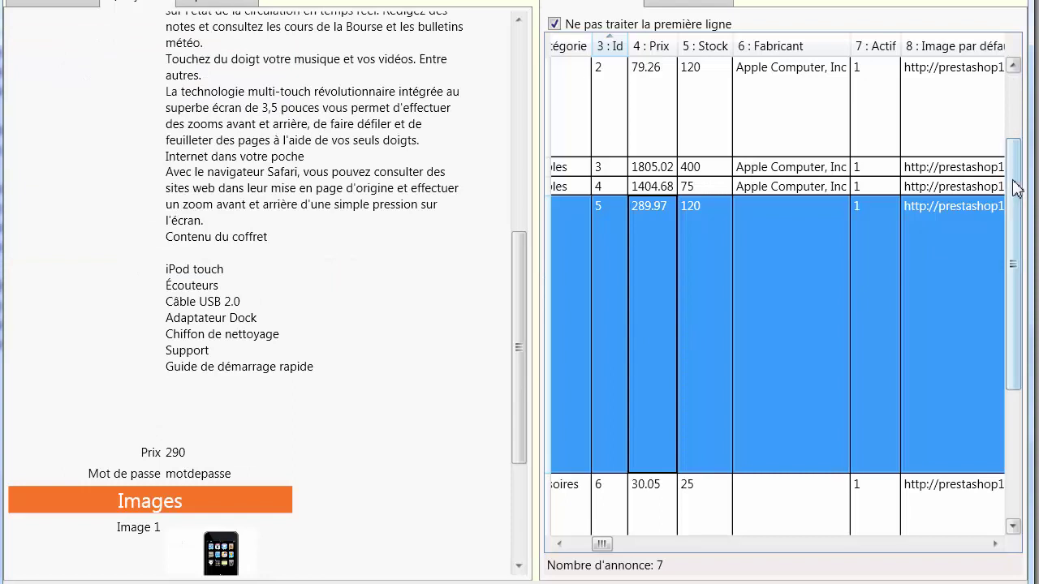
left_click_drag(1012, 186, 1008, 259)
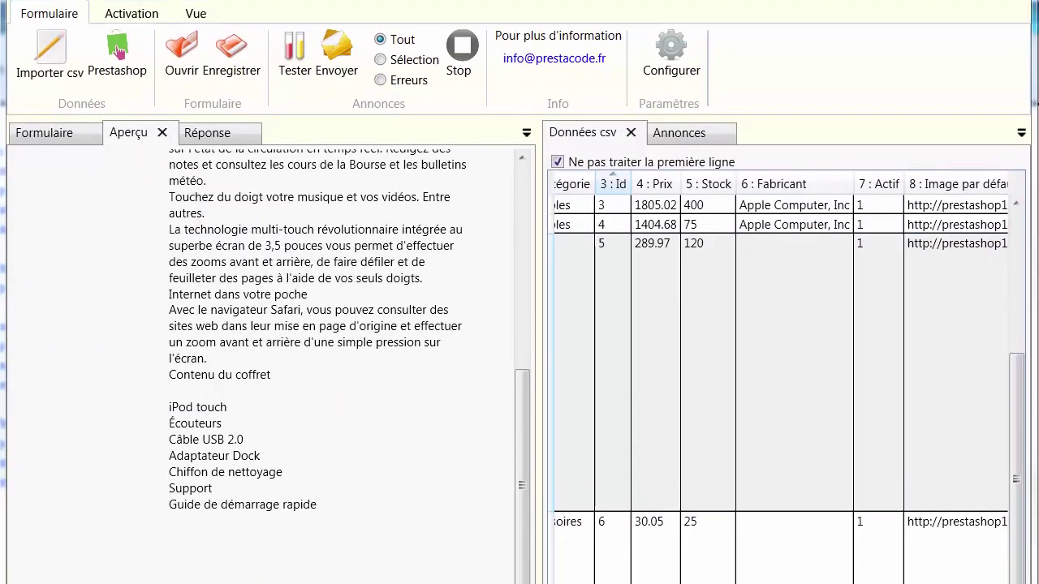